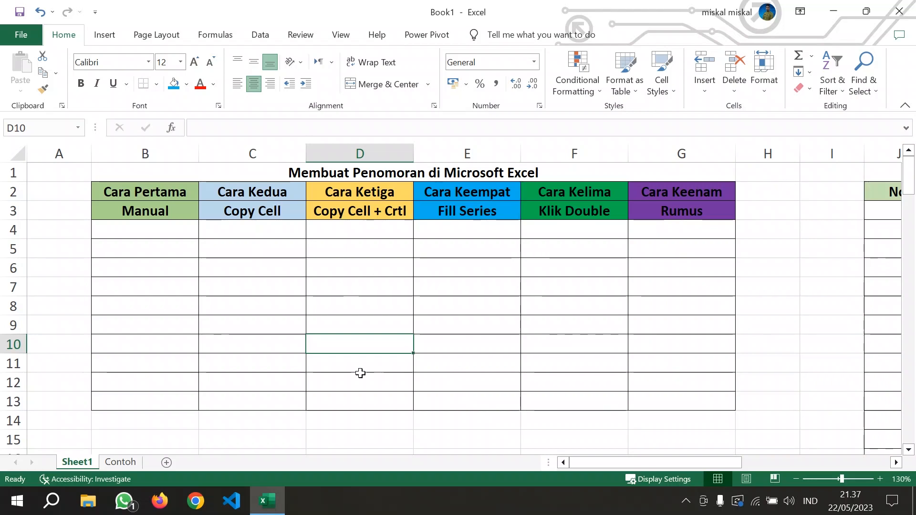
pyautogui.click(398, 324)
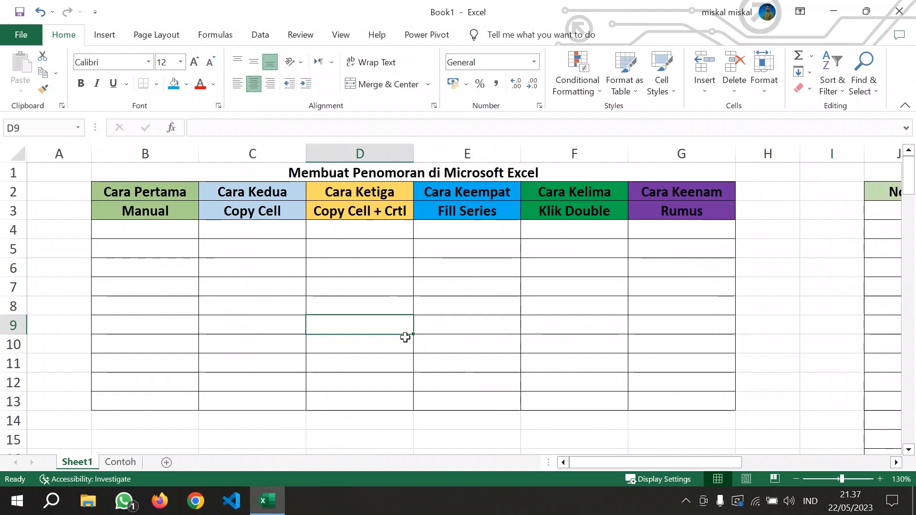
pyautogui.click(499, 359)
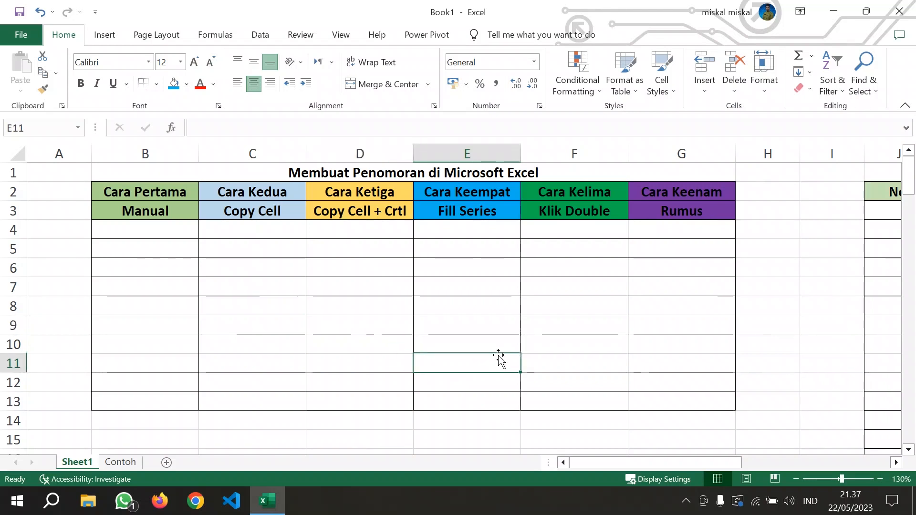
# Enter the numbers 1 to 10 one by one in cells B4 to B13 of the Manual column.
pyautogui.click(116, 223)
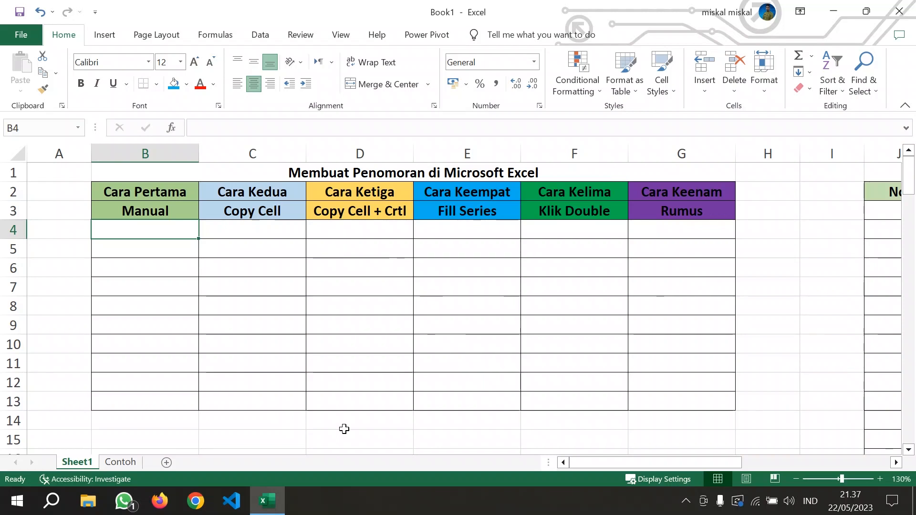
pyautogui.press('Return')
pyautogui.write('2')
pyautogui.press('Return')
pyautogui.write('3')
pyautogui.press('Return')
pyautogui.write('4')
pyautogui.press('Return')
pyautogui.write('5')
pyautogui.press('Return')
pyautogui.write('6')
pyautogui.press('Return')
pyautogui.write('7')
pyautogui.press('Return')
pyautogui.write('8')
pyautogui.press('Return')
pyautogui.write('9')
pyautogui.press('Return')
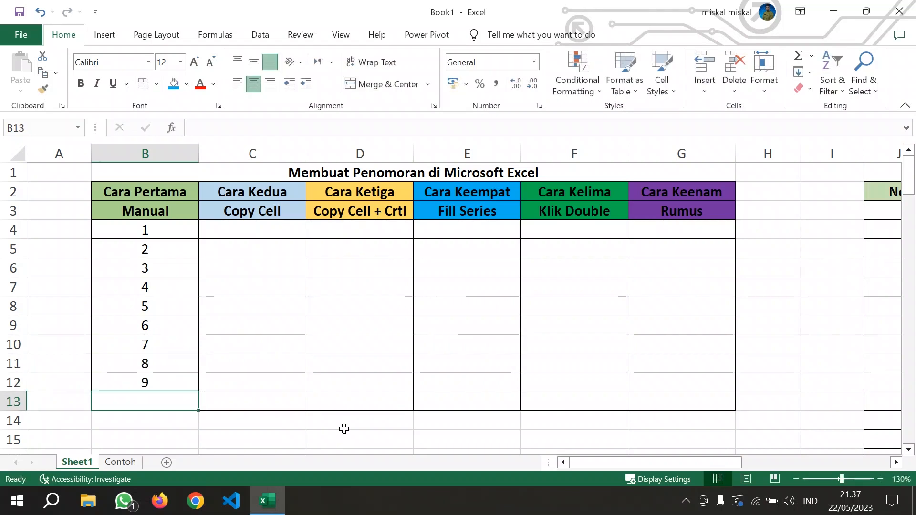
pyautogui.write('10')
pyautogui.press('Return')
pyautogui.press('Up')
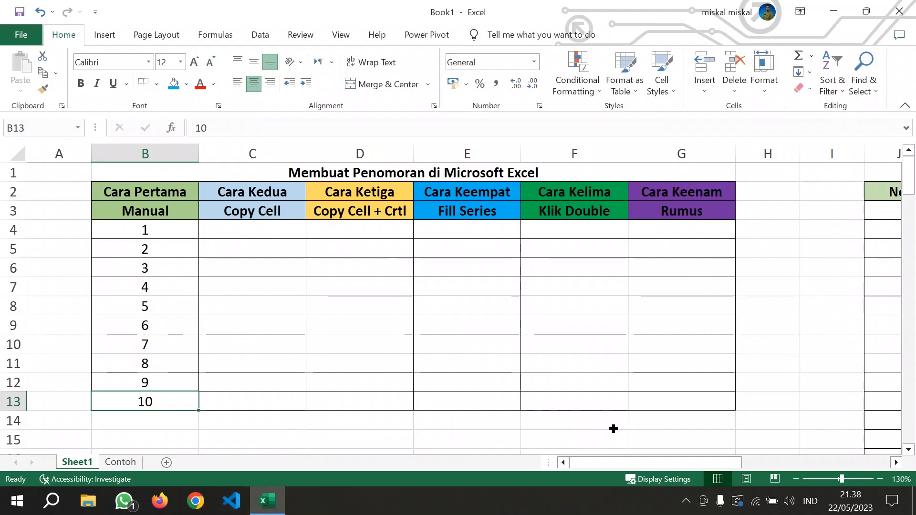
# Examine the long list of names and addresses beside the numbering table, and return to the table.
pyautogui.click(613, 428)
pyautogui.moveTo(602, 468); pyautogui.dragTo(707, 482)
pyautogui.scroll(-3, 759, 401)
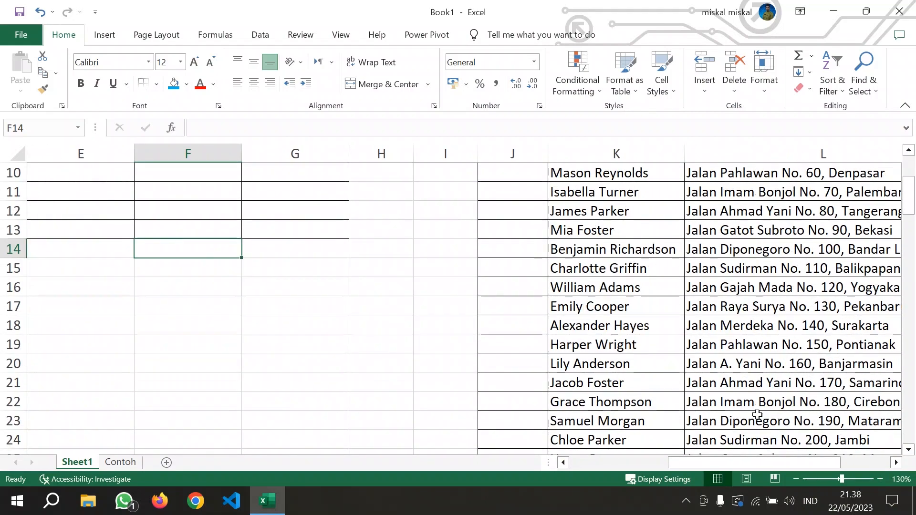
pyautogui.moveTo(765, 465); pyautogui.dragTo(591, 465)
pyautogui.scroll(3, 619, 326)
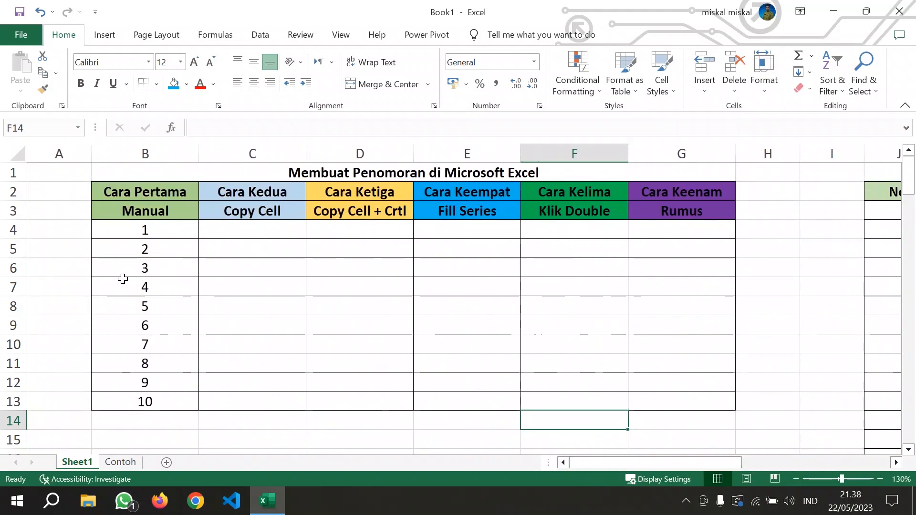
# Enter 1 in C4 and 2 in C5 of the Copy Cell column as starting values.
pyautogui.click(235, 289)
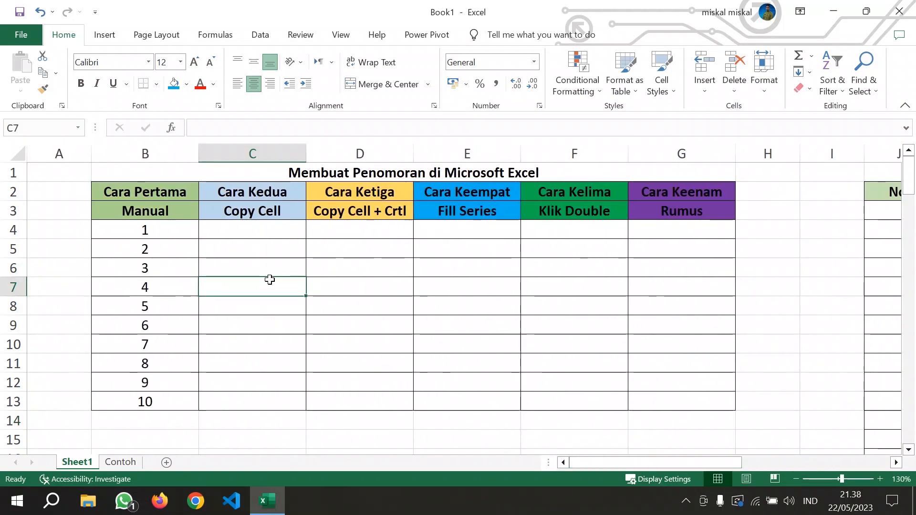
pyautogui.click(270, 236)
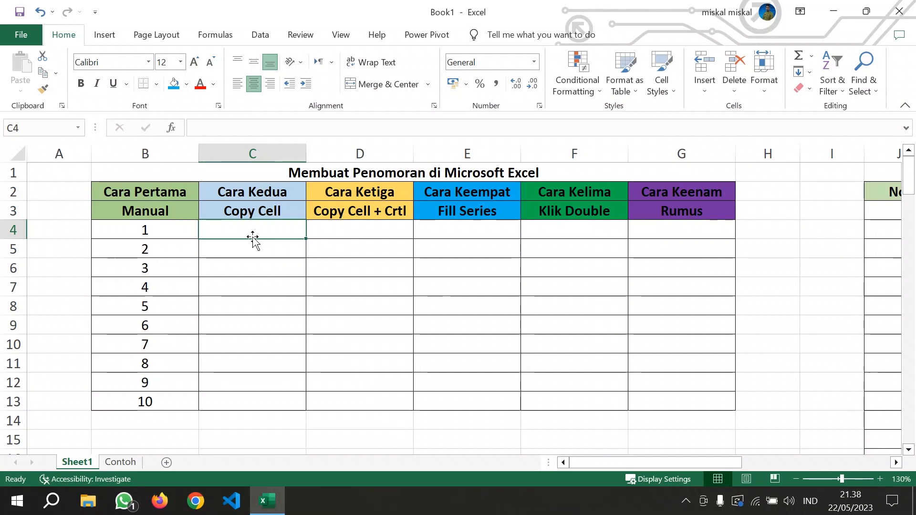
pyautogui.write('1')
pyautogui.press('Return')
pyautogui.write('2')
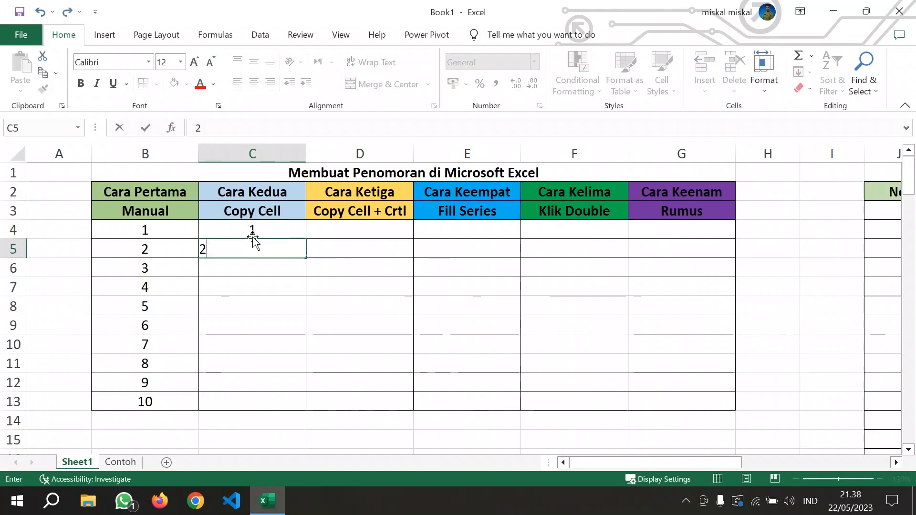
pyautogui.press('Return')
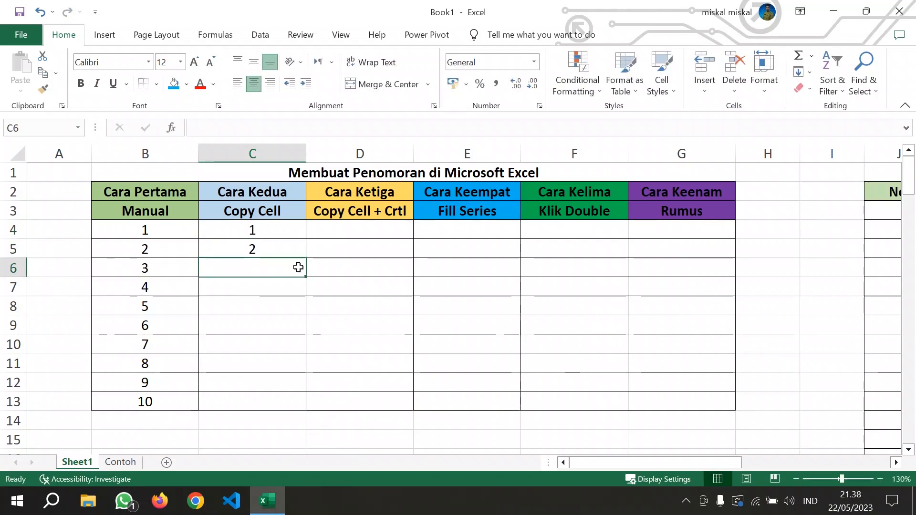
pyautogui.click(263, 243)
pyautogui.press('Delete')
pyautogui.write('2')
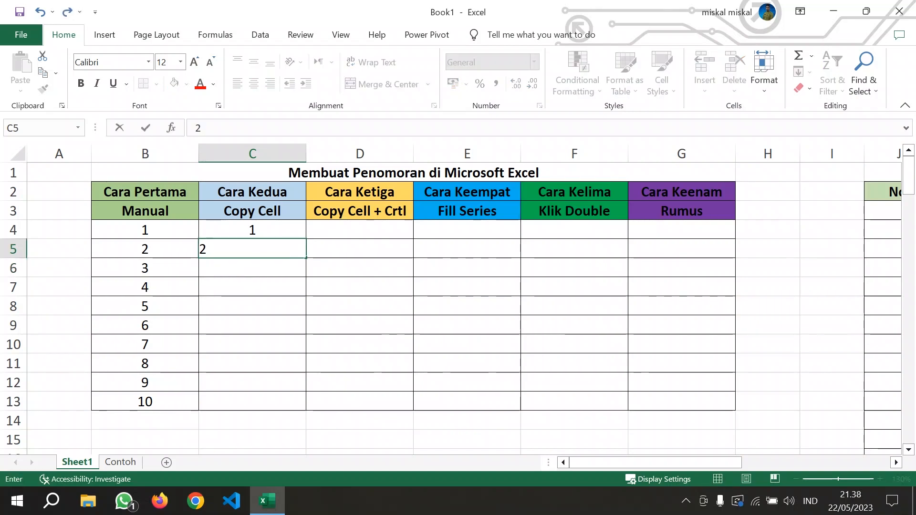
pyautogui.press('Return')
# Try extending the numbering from C4:C5 down to C13 and undo the fill.
pyautogui.moveTo(262, 228)
pyautogui.mouseDown()
pyautogui.moveTo(271, 262)
pyautogui.moveTo(263, 243)
pyautogui.mouseUp()
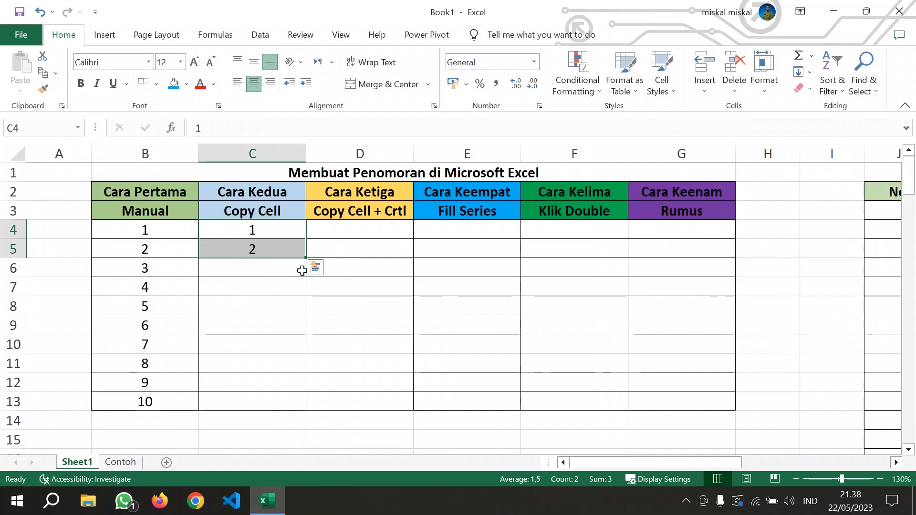
pyautogui.moveTo(304, 258); pyautogui.dragTo(308, 411)
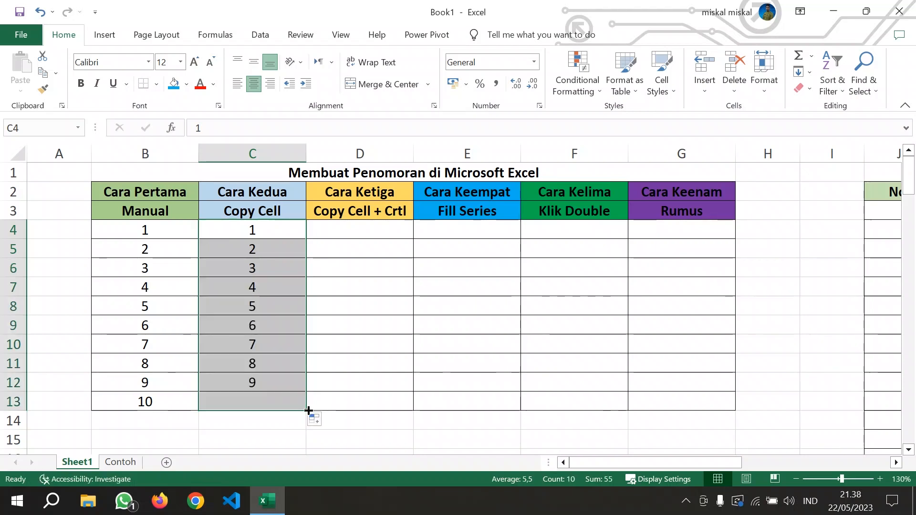
pyautogui.click(342, 371)
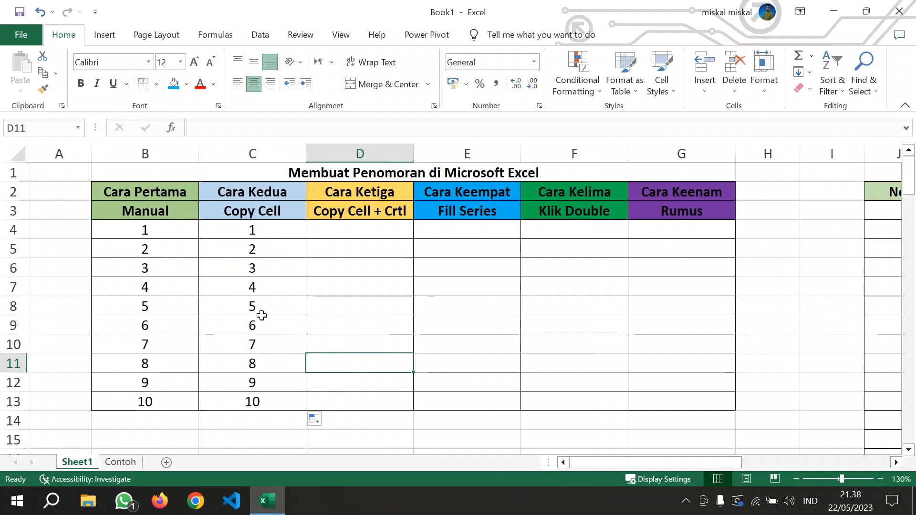
pyautogui.hotkey('ctrl', 'z')
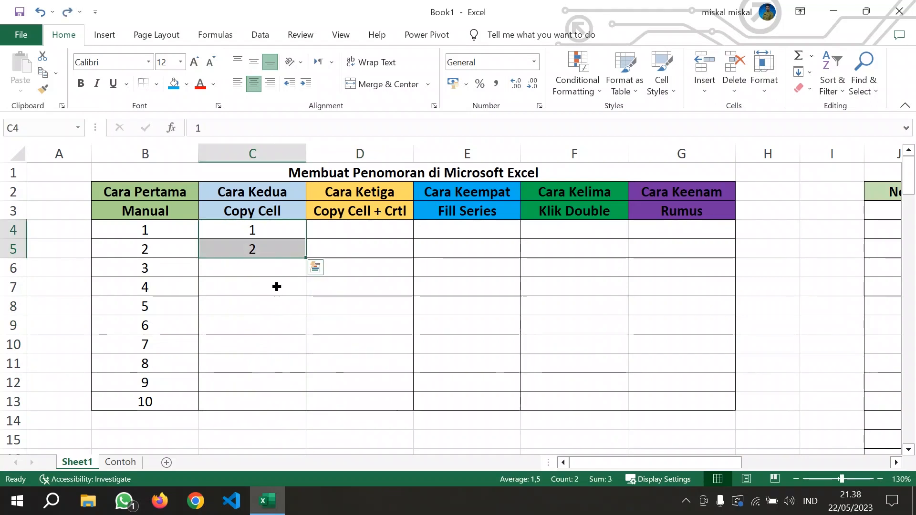
# Fill the number series from C4:C5 down to C13 in the Copy Cell column.
pyautogui.click(276, 286)
pyautogui.moveTo(272, 234); pyautogui.dragTo(291, 243)
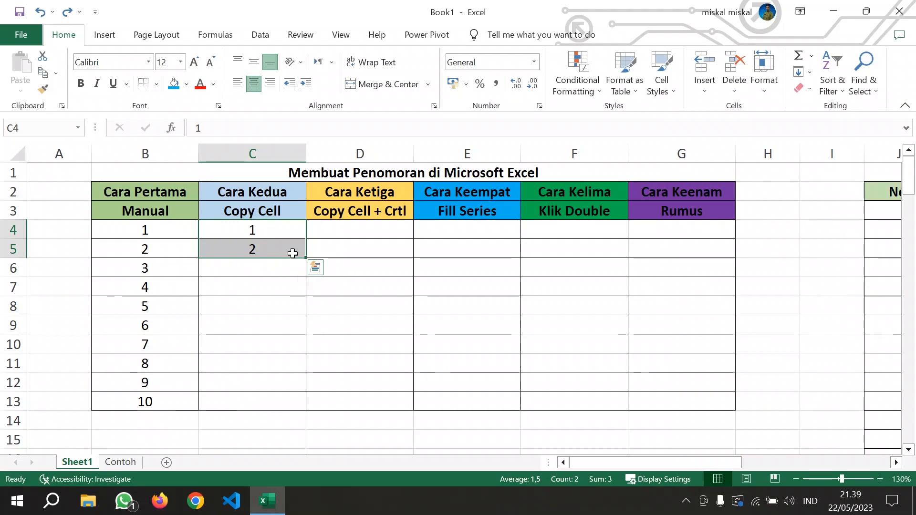
pyautogui.moveTo(305, 257); pyautogui.dragTo(304, 412)
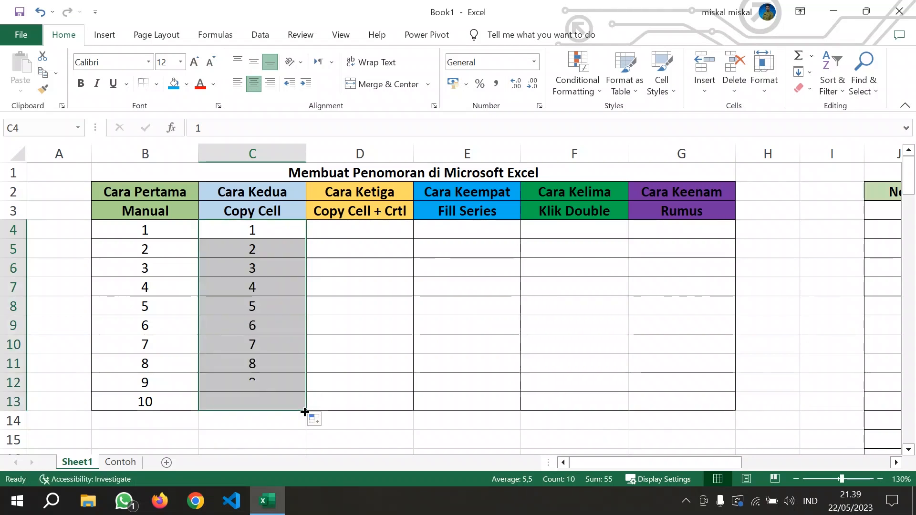
pyautogui.click(392, 285)
# Enter 1 in D4 and fill it down to D13 as a series increasing by one.
pyautogui.click(379, 229)
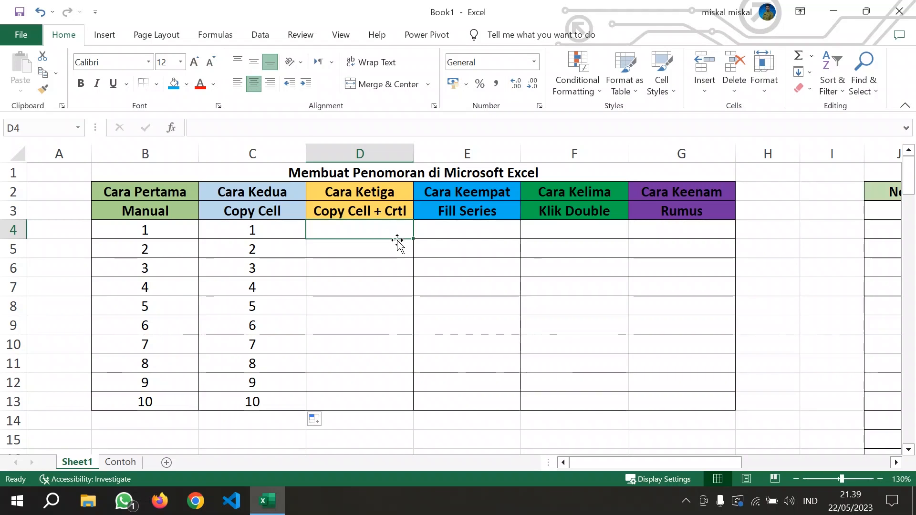
pyautogui.write('1')
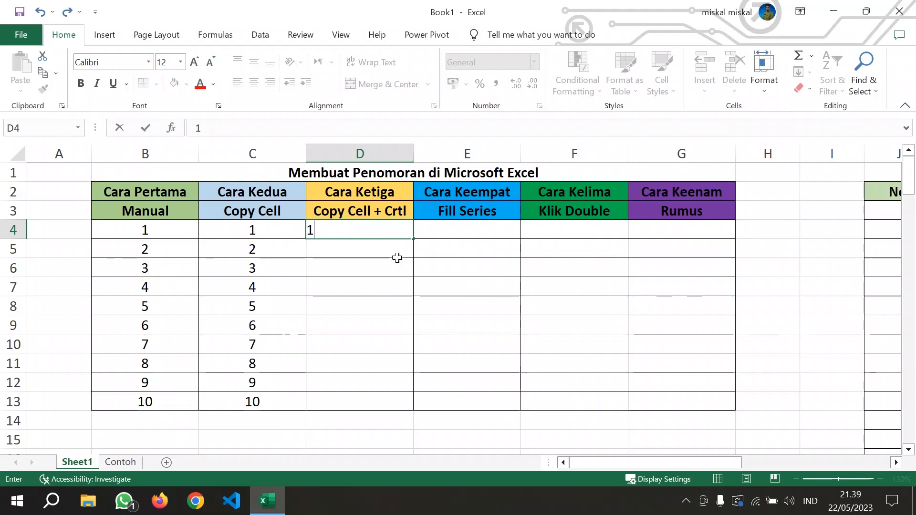
pyautogui.press('Return')
pyautogui.click(385, 232)
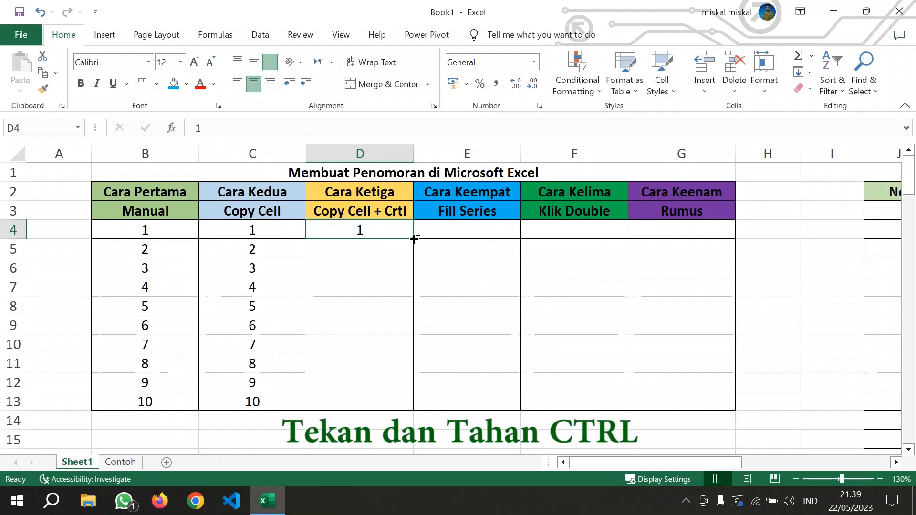
pyautogui.moveTo(414, 238); pyautogui.dragTo(398, 411)
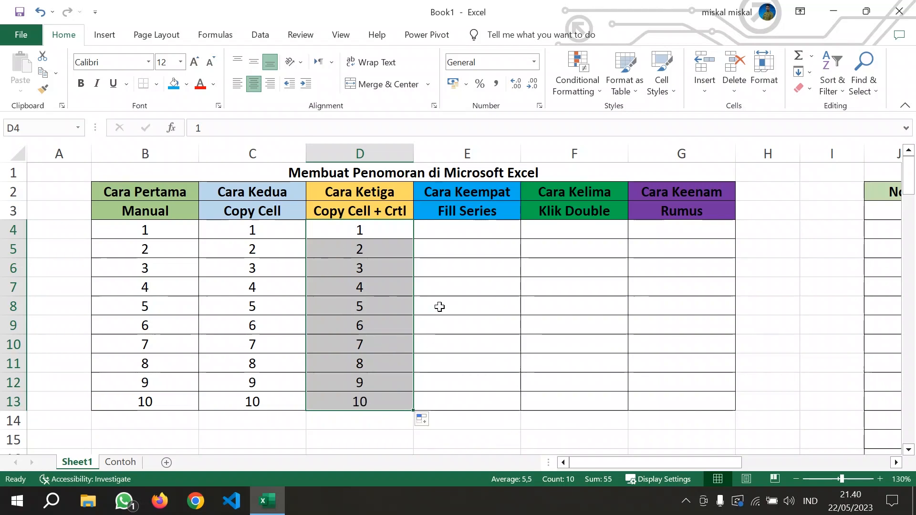
pyautogui.click(454, 287)
# Enter 1 in E4 and generate a linear Fill Series in Columns from it, with step value 1 and stop value 10.
pyautogui.click(462, 230)
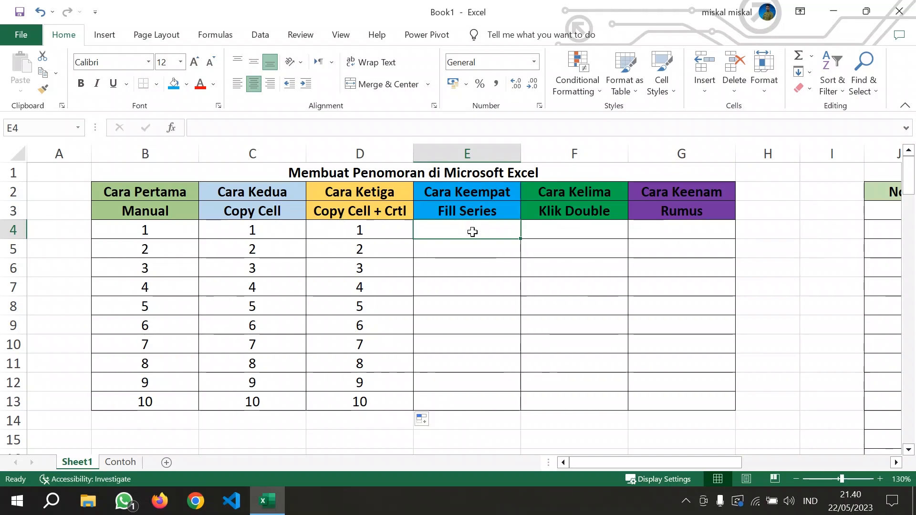
pyautogui.write('1')
pyautogui.press('Return')
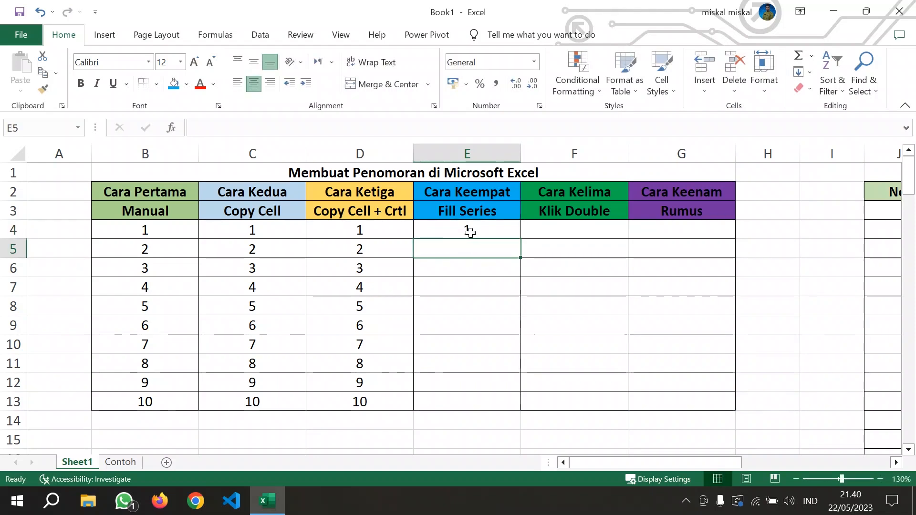
pyautogui.click(470, 232)
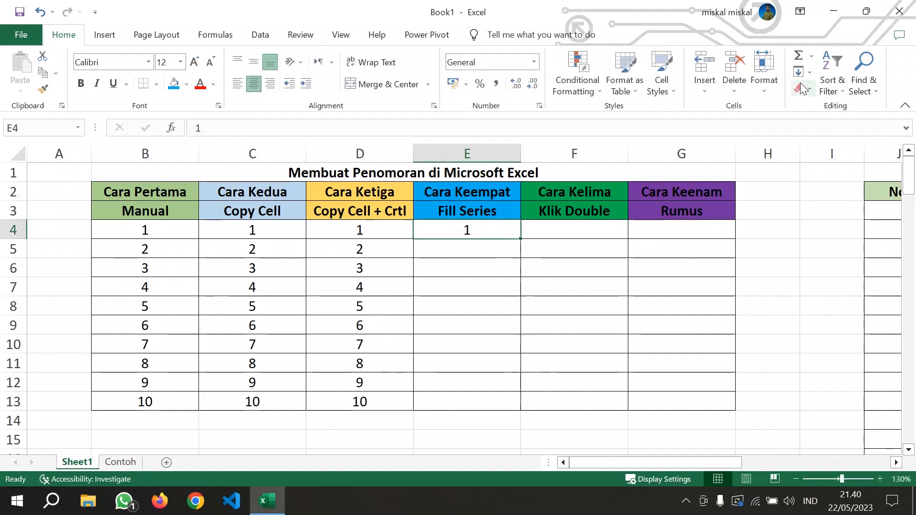
pyautogui.click(810, 71)
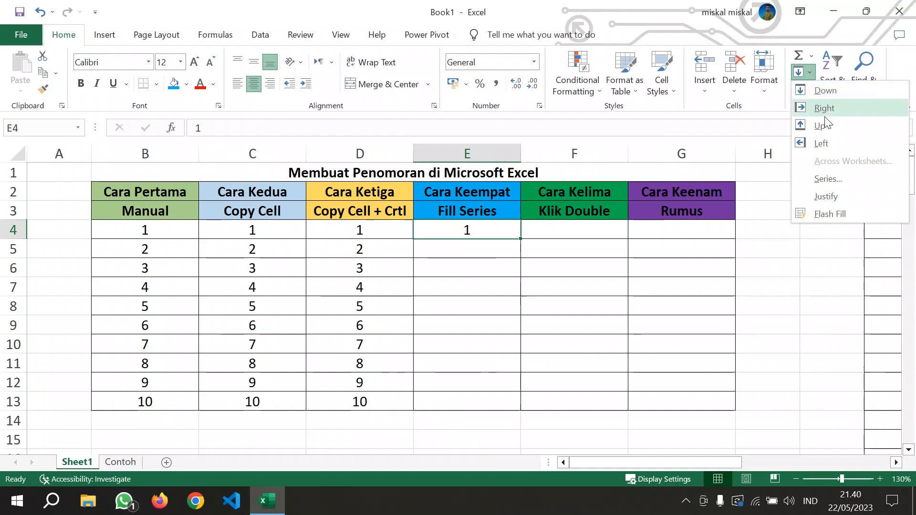
pyautogui.click(824, 178)
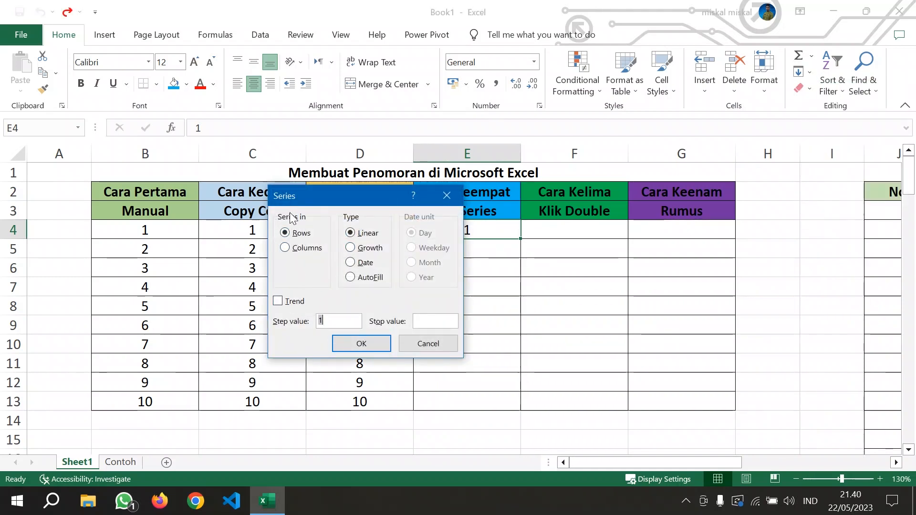
pyautogui.click(284, 248)
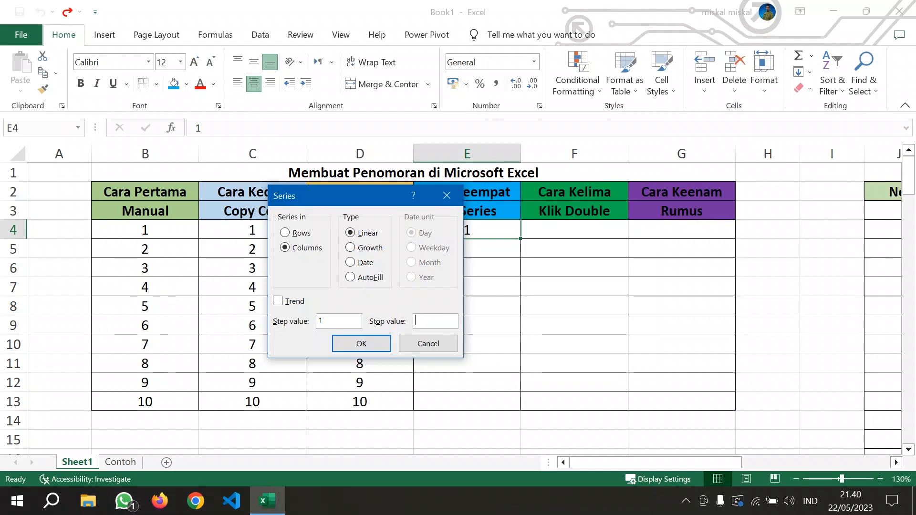
pyautogui.write('10')
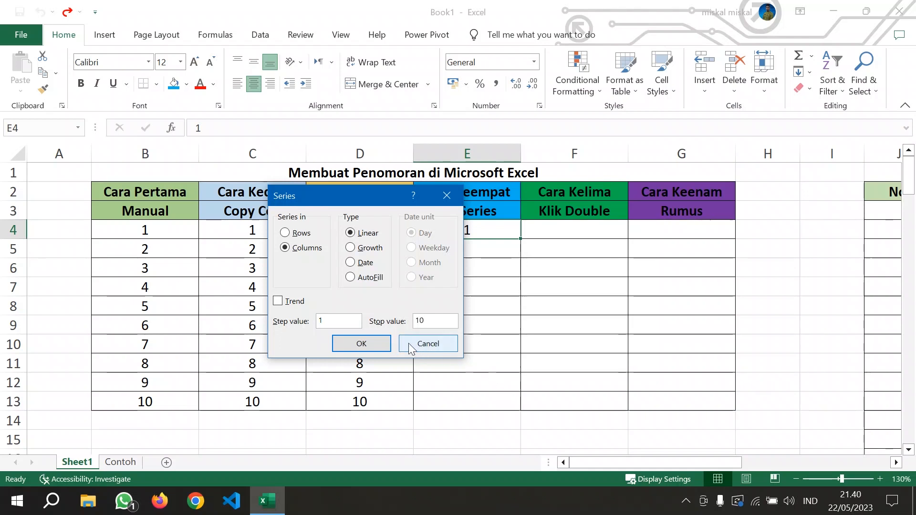
pyautogui.click(371, 346)
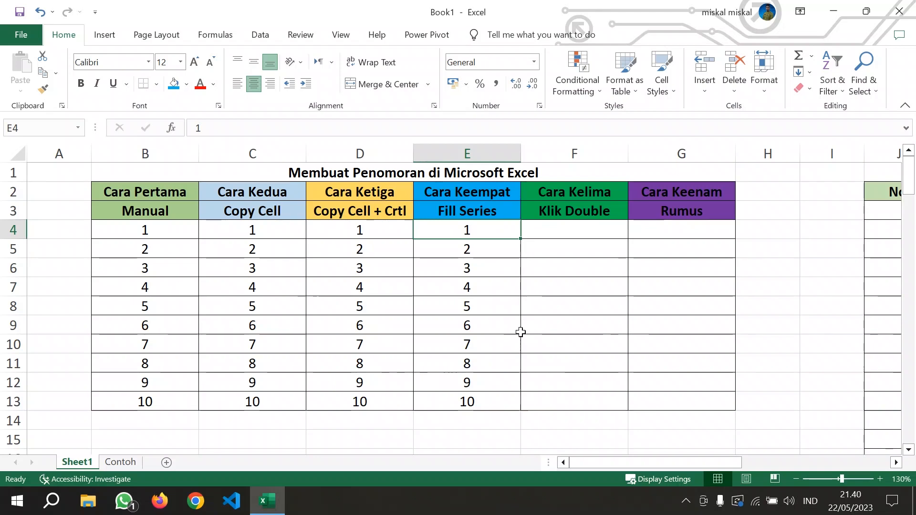
# Enter 1 in F4 and 2 in F5, and auto-fill the series down to F13 in the Klik Double column.
pyautogui.click(590, 242)
pyautogui.click(590, 232)
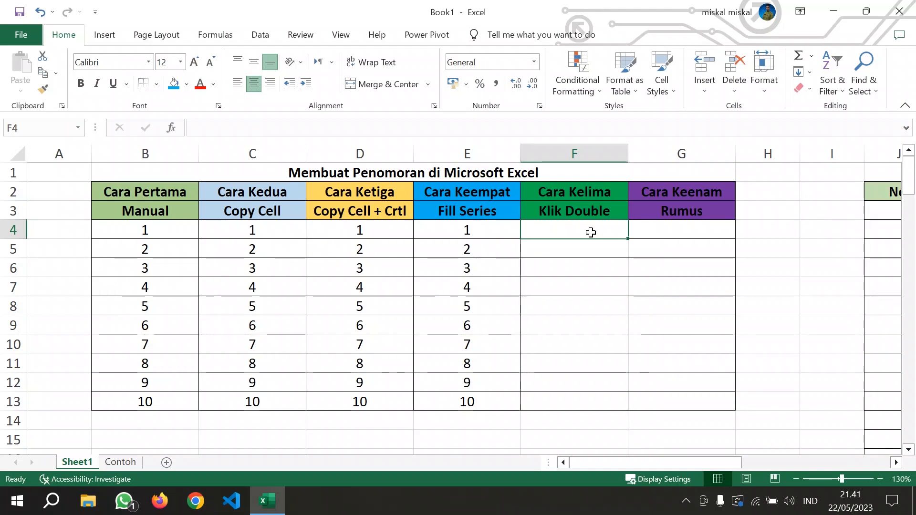
pyautogui.write('1')
pyautogui.press('Return')
pyautogui.write('2')
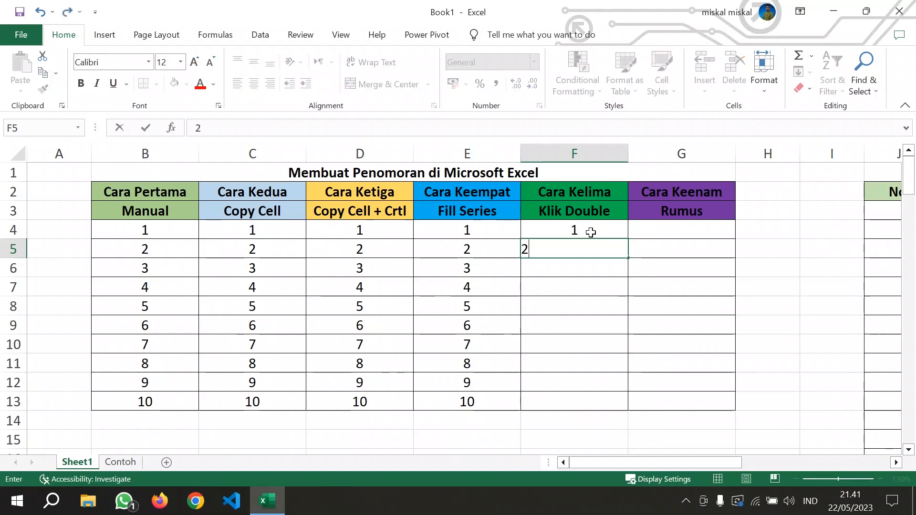
pyautogui.press('Return')
pyautogui.moveTo(591, 232); pyautogui.dragTo(596, 246)
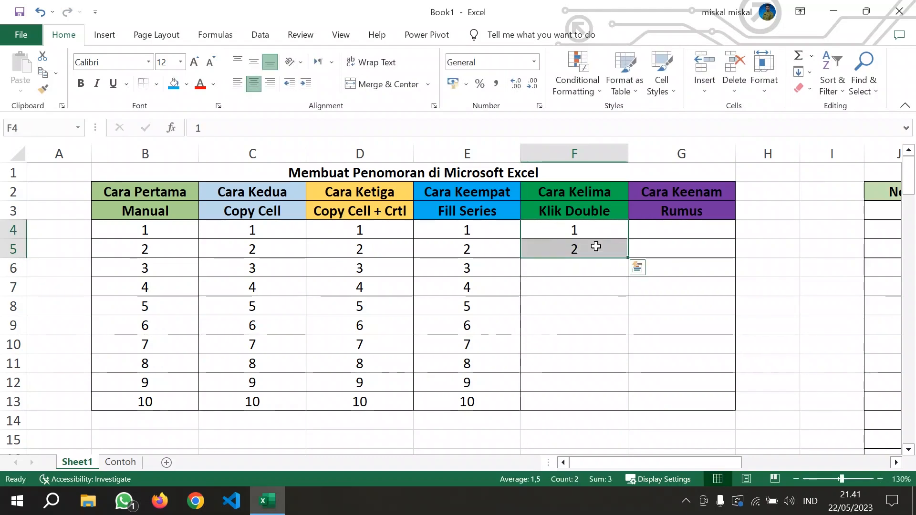
pyautogui.doubleClick(629, 258)
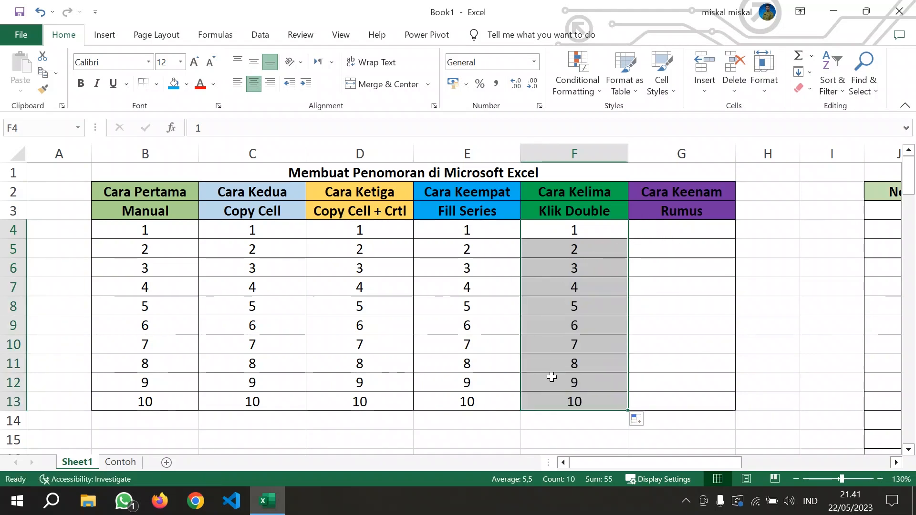
pyautogui.click(575, 388)
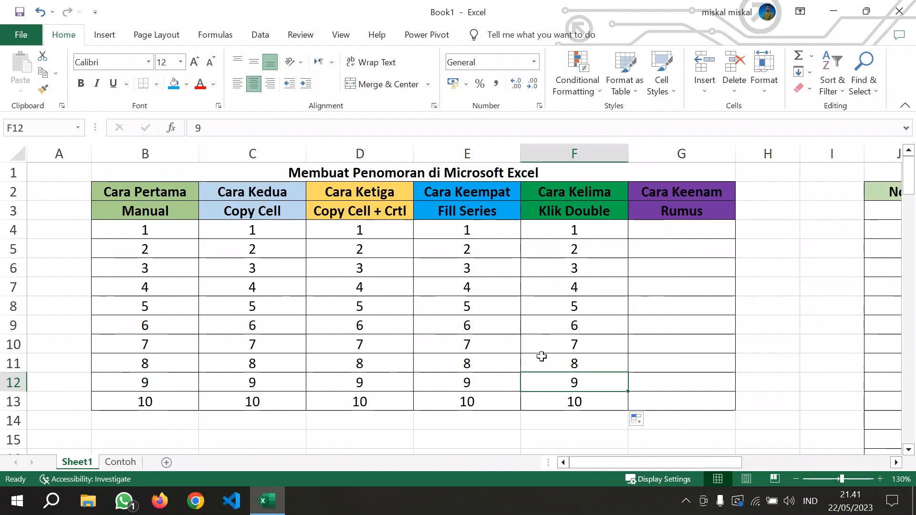
# Enter 1 in C17 and 2 in C18 in the empty area below the numbering table.
pyautogui.scroll(-3, 493, 352)
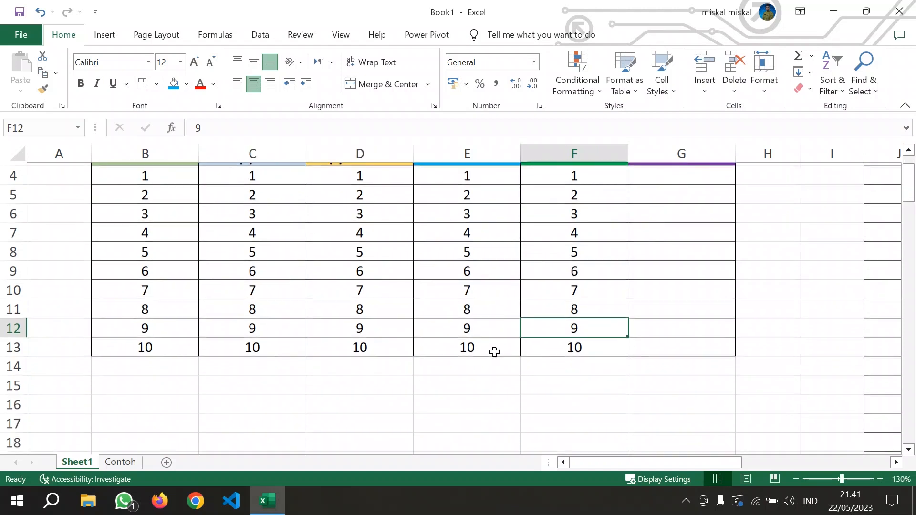
pyautogui.click(210, 297)
pyautogui.write('1')
pyautogui.press('Return')
pyautogui.write('1')
pyautogui.press('Return')
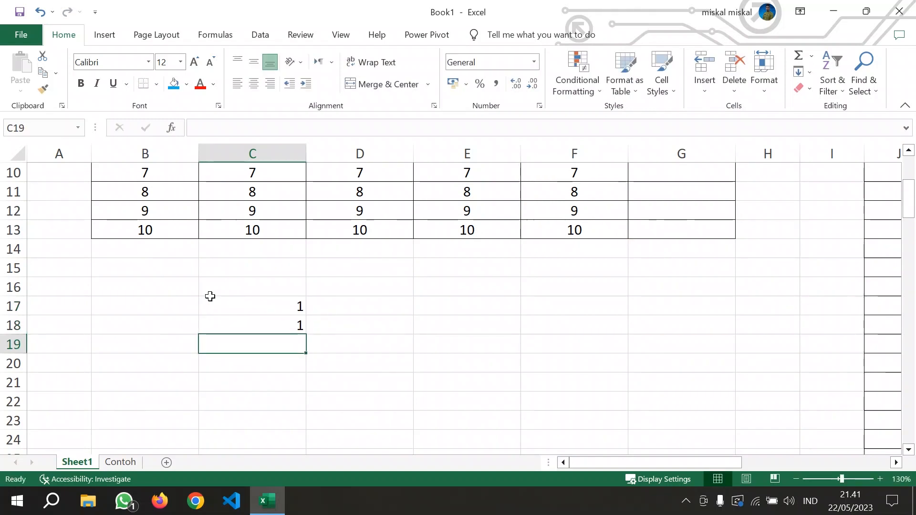
pyautogui.press('Up')
pyautogui.write('2')
pyautogui.press('Return')
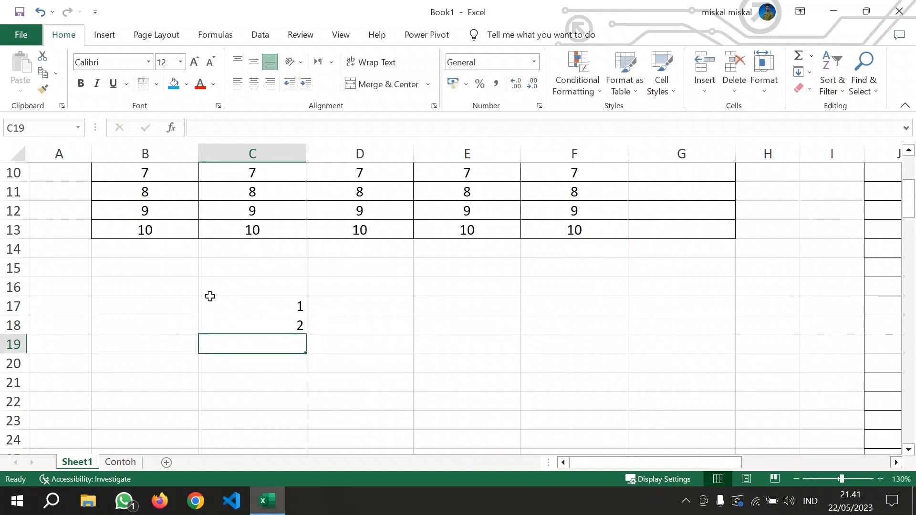
# Try to auto-fill the series down from C17:C18, and clear both cells.
pyautogui.moveTo(258, 301); pyautogui.dragTo(298, 324)
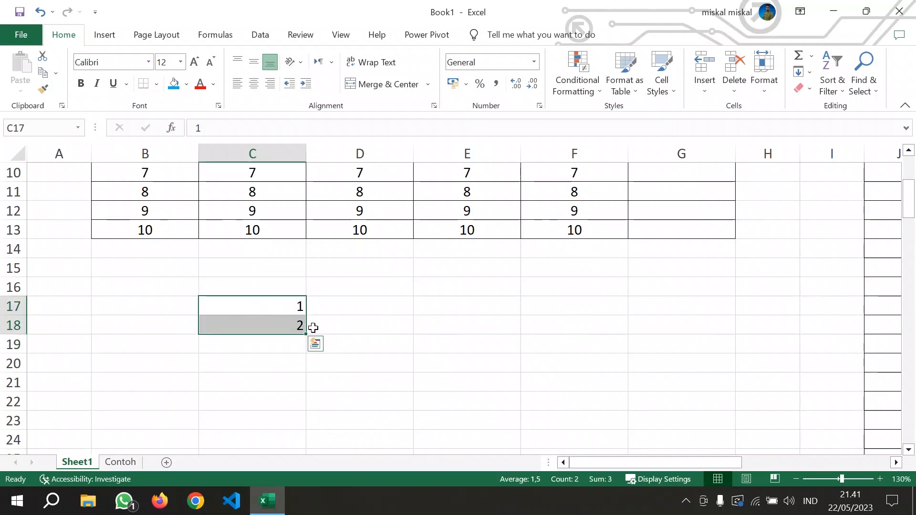
pyautogui.click(304, 334)
pyautogui.click(304, 333)
pyautogui.click(304, 333)
pyautogui.press('Delete')
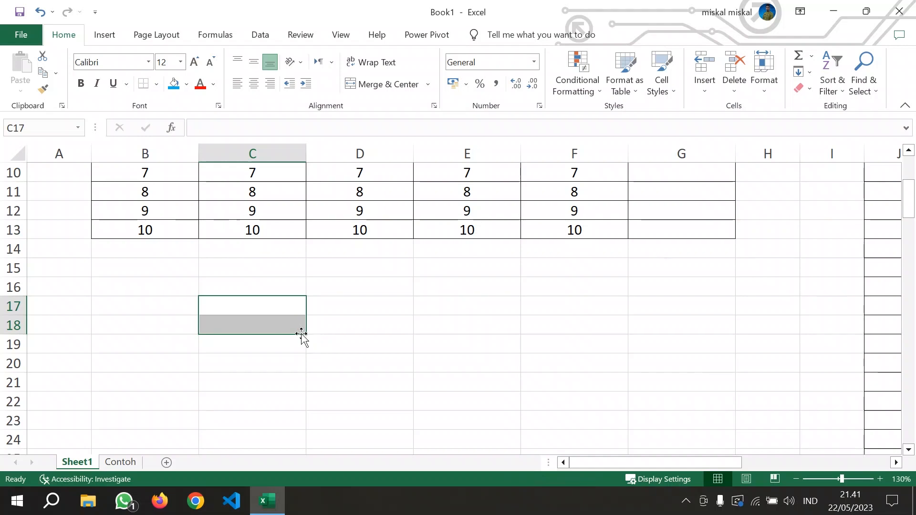
pyautogui.click(505, 380)
# Enter 1 in G4 and the formula =G4+1 in G5 of the Rumus column.
pyautogui.scroll(3, 616, 403)
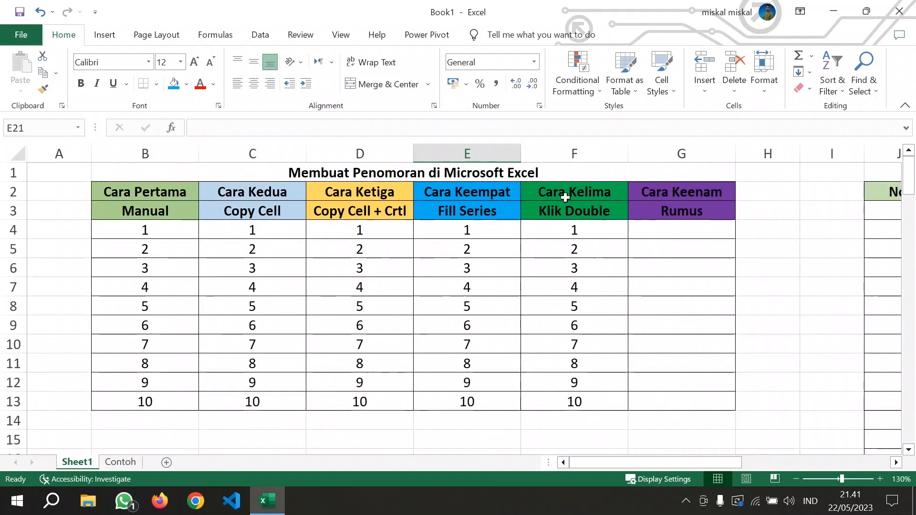
pyautogui.click(664, 229)
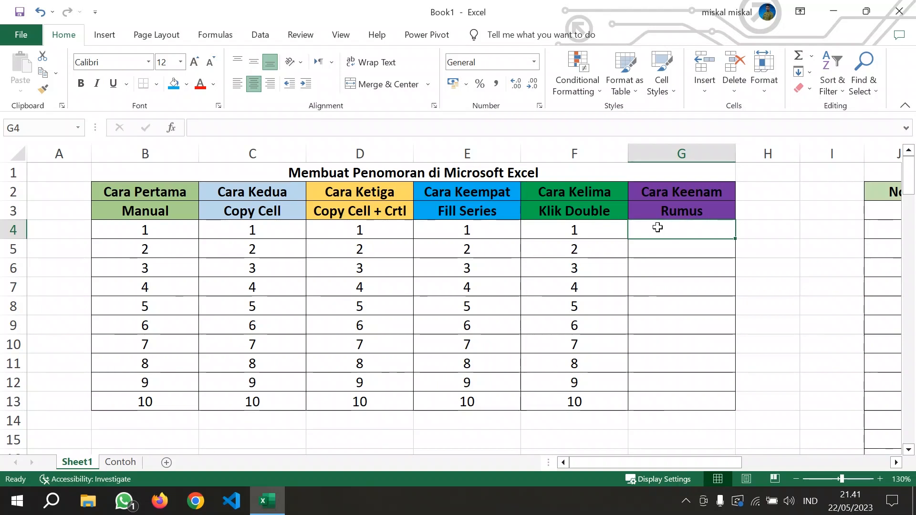
pyautogui.write('1')
pyautogui.press('Return')
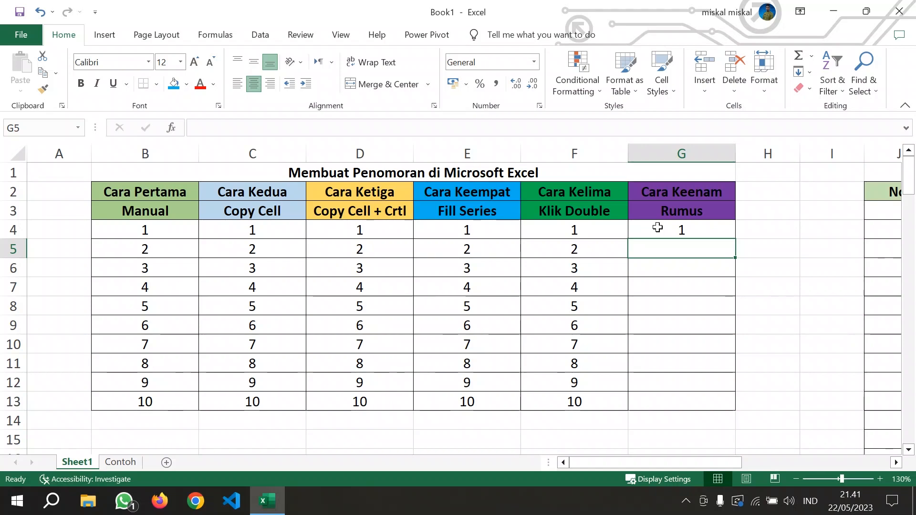
pyautogui.write('=')
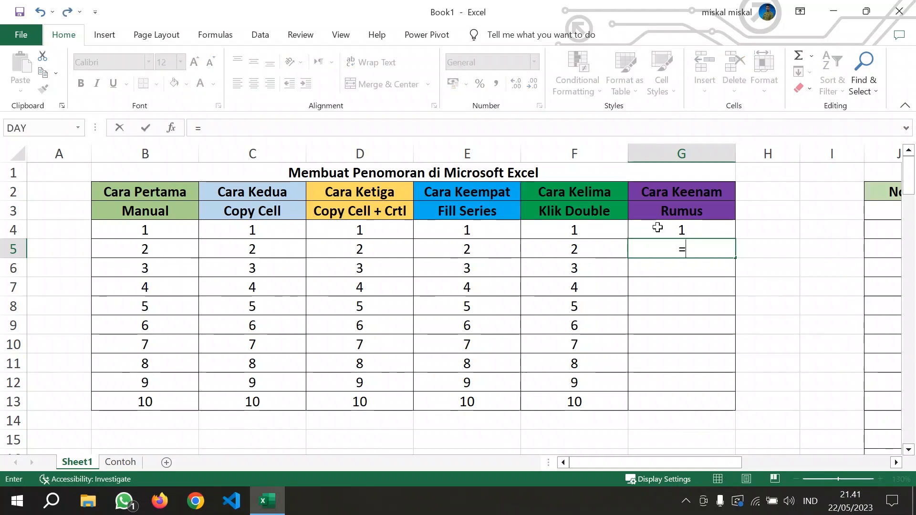
pyautogui.click(657, 227)
pyautogui.write('+1')
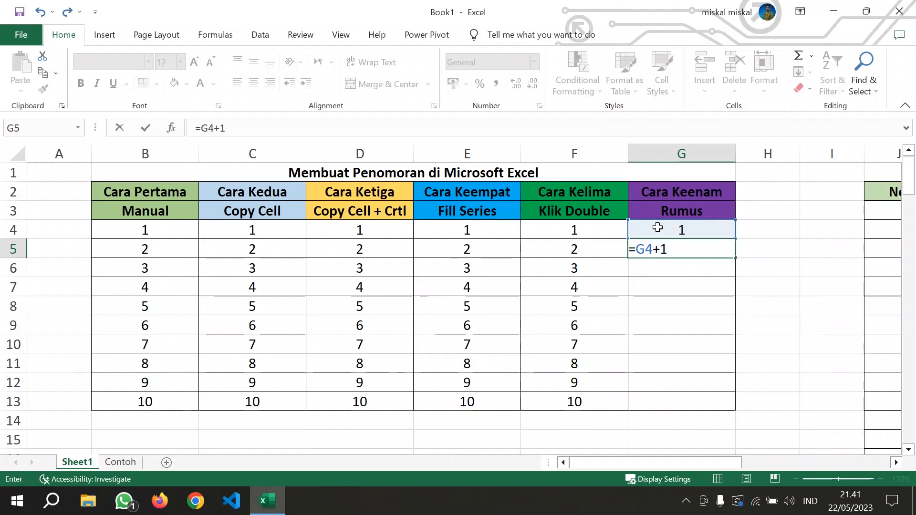
pyautogui.press('Return')
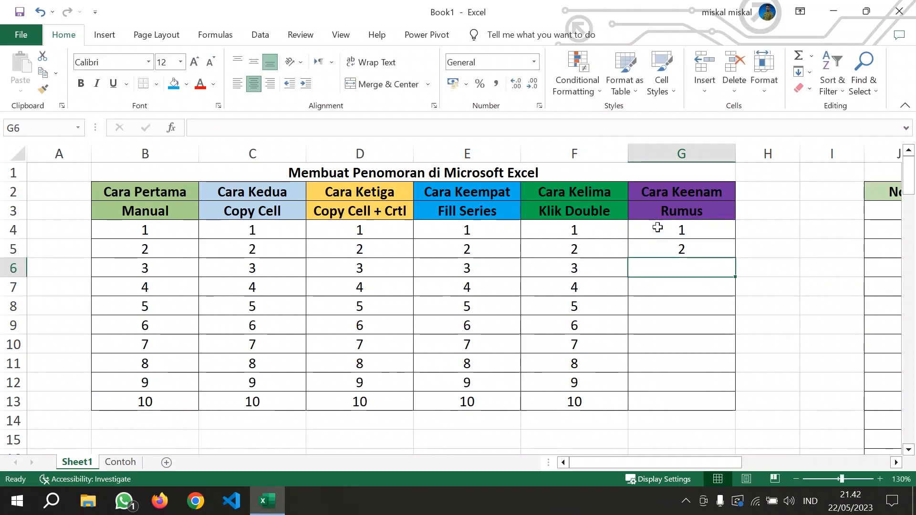
# Auto-fill the G5 formula down to G13 and inspect the copied formulas in G10 and G13.
pyautogui.click(706, 250)
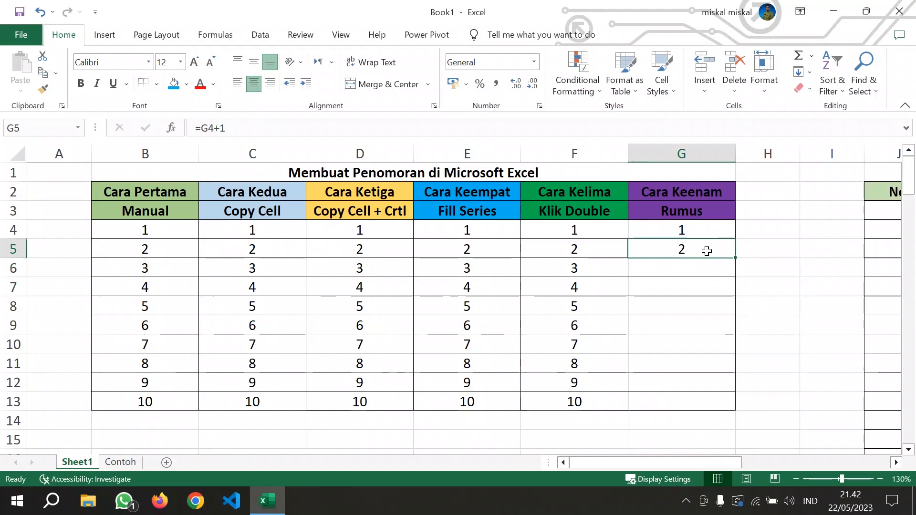
pyautogui.doubleClick(737, 257)
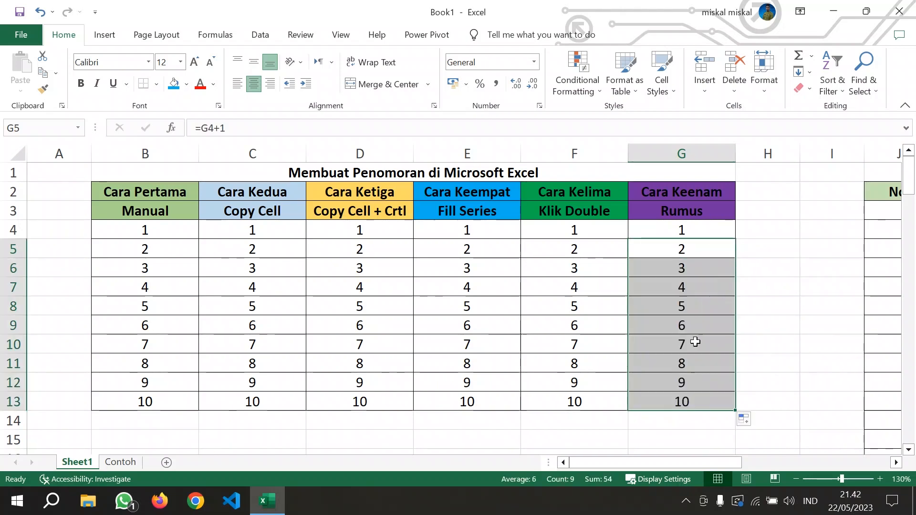
pyautogui.click(691, 349)
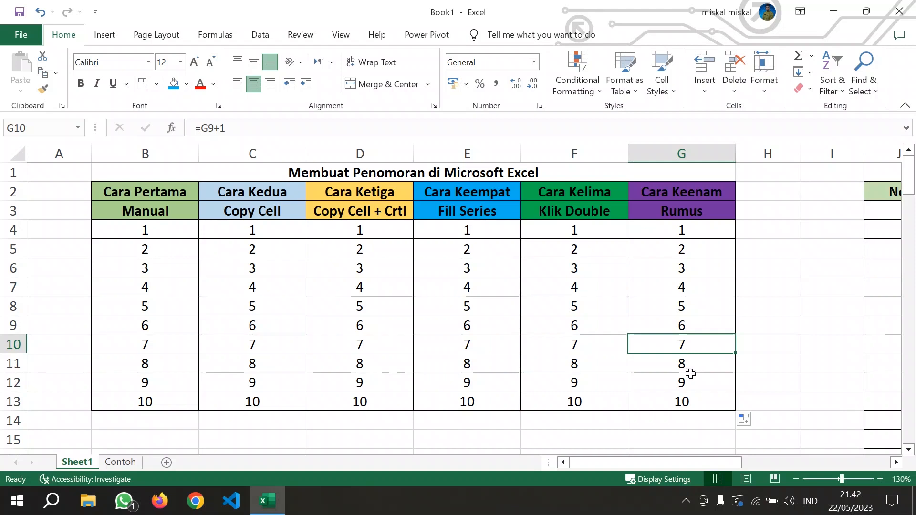
pyautogui.click(691, 400)
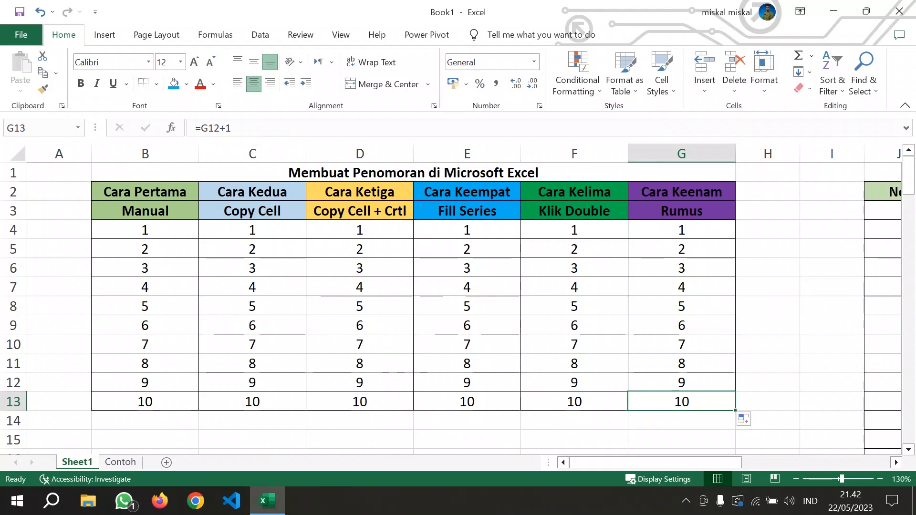
pyautogui.click(279, 128)
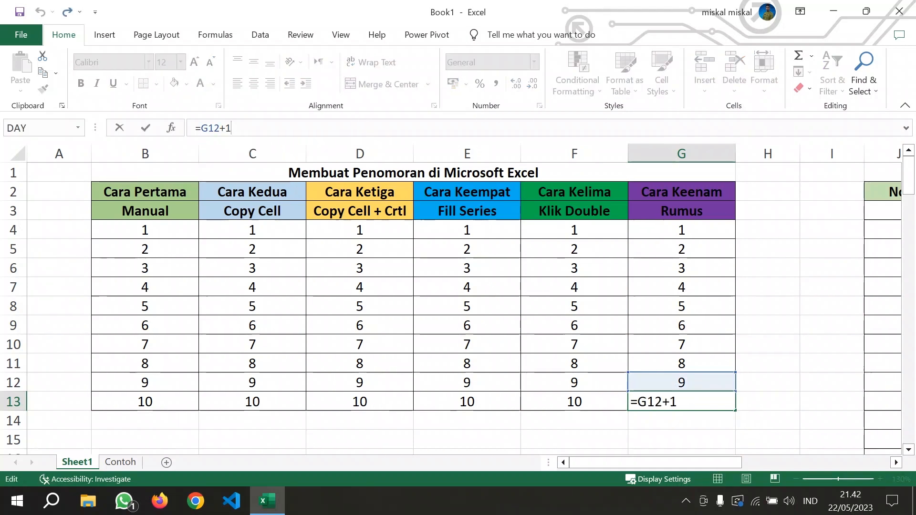
pyautogui.press('Return')
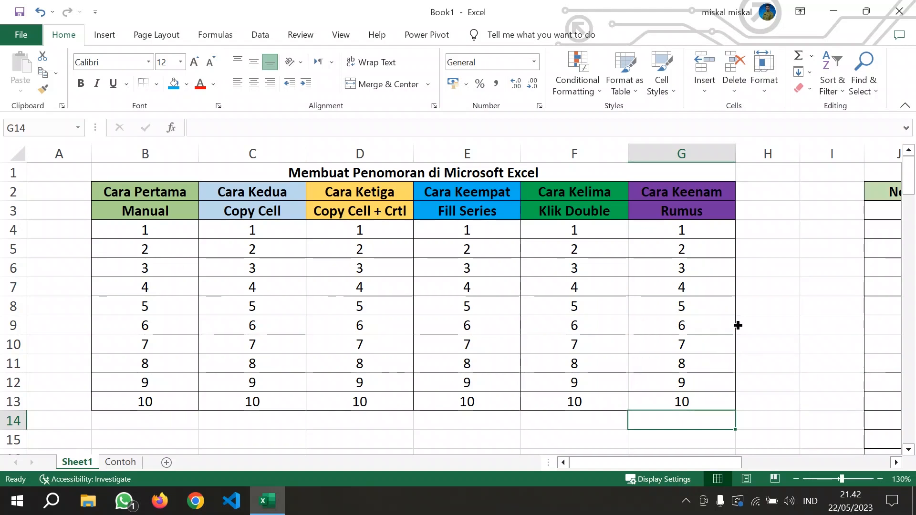
# Review the filled columns of all six numbering methods, from Manual through Rumus.
pyautogui.click(740, 325)
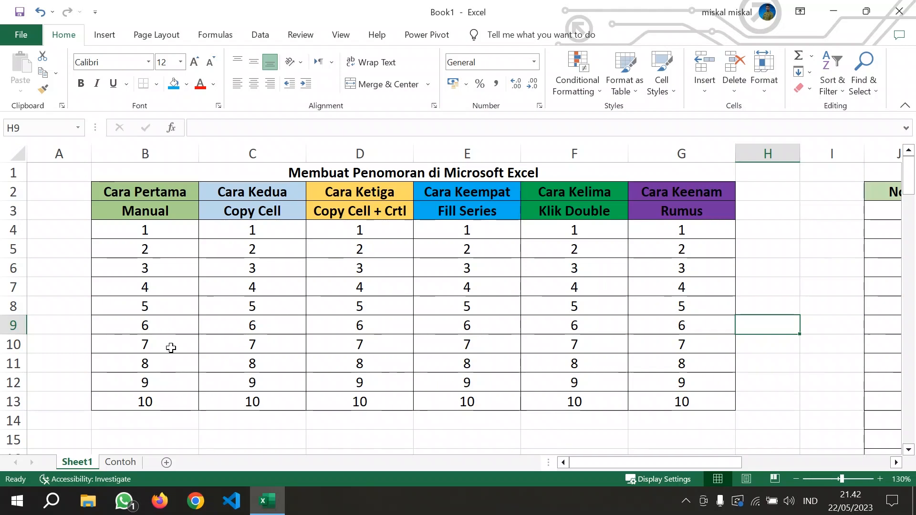
pyautogui.moveTo(156, 193); pyautogui.dragTo(151, 268)
pyautogui.click(155, 306)
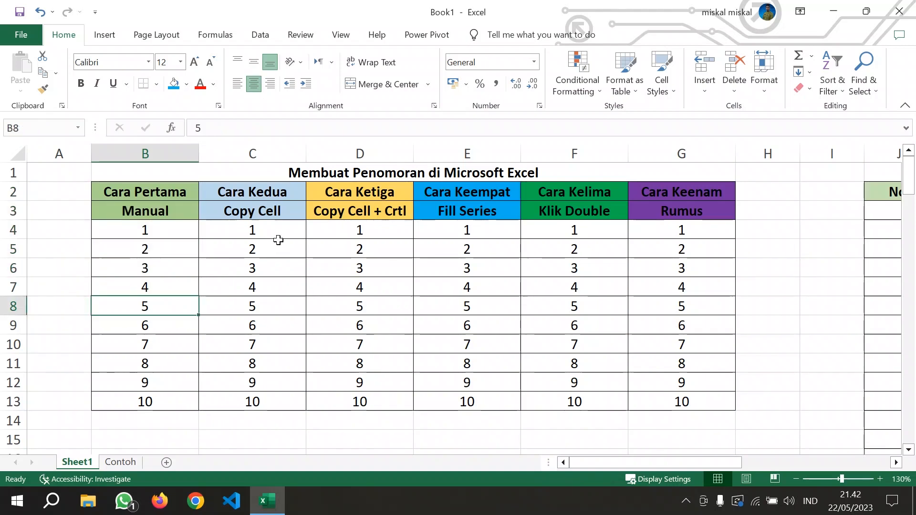
pyautogui.click(282, 234)
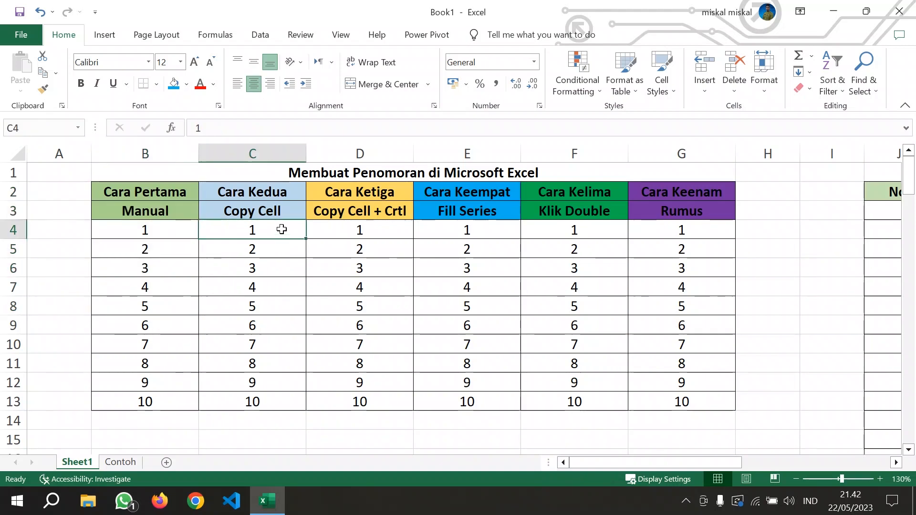
pyautogui.click(354, 231)
pyautogui.moveTo(294, 233); pyautogui.dragTo(349, 346)
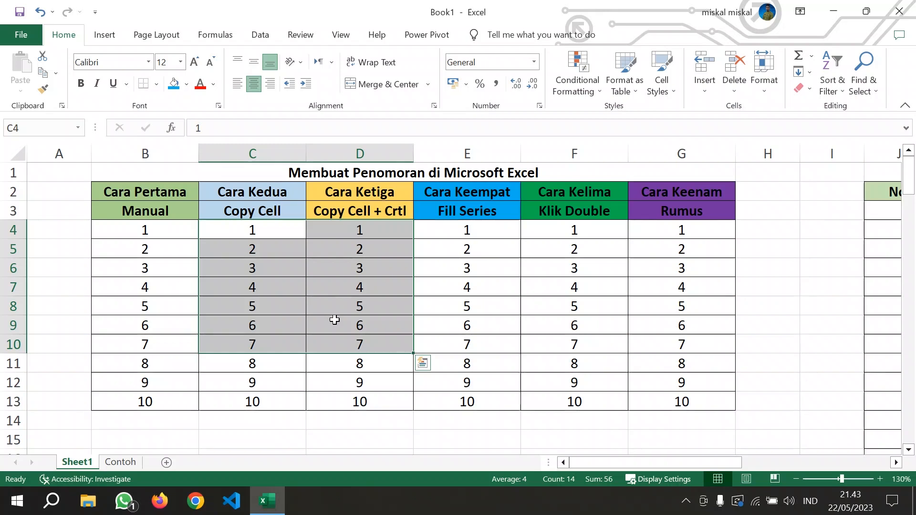
pyautogui.click(491, 256)
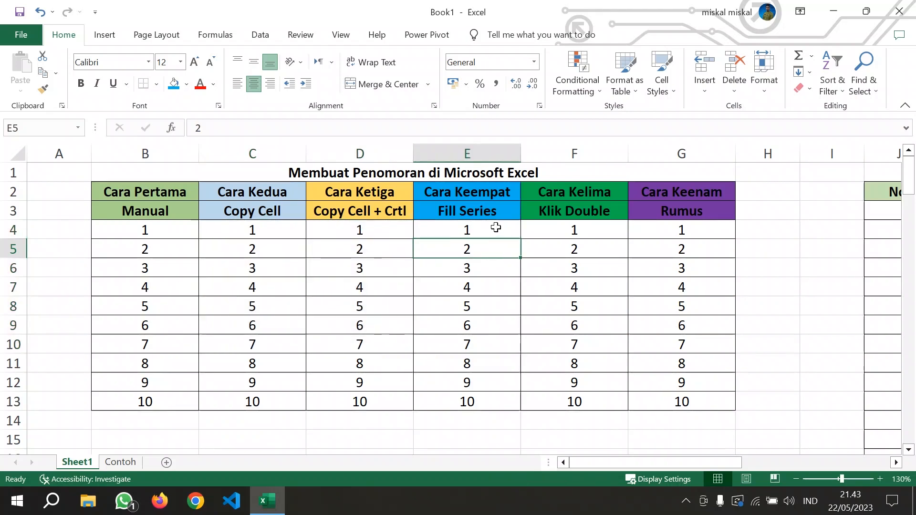
pyautogui.click(596, 249)
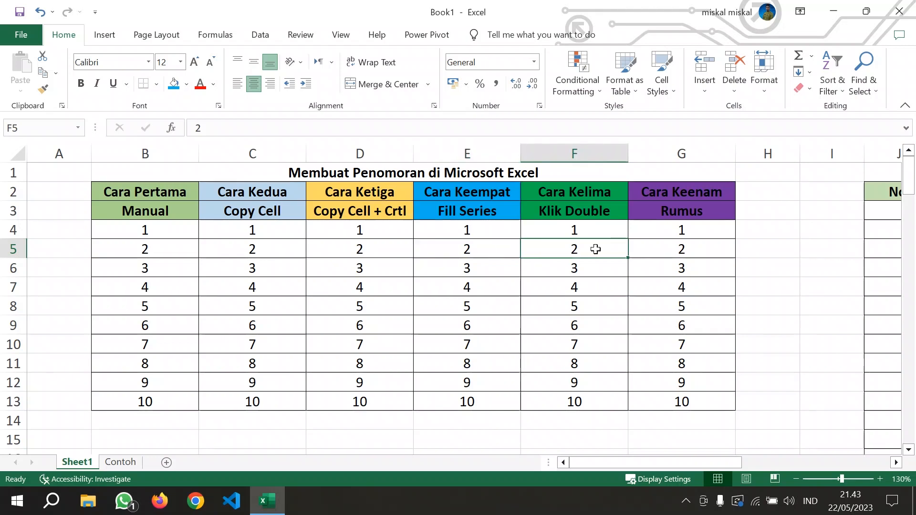
pyautogui.click(689, 251)
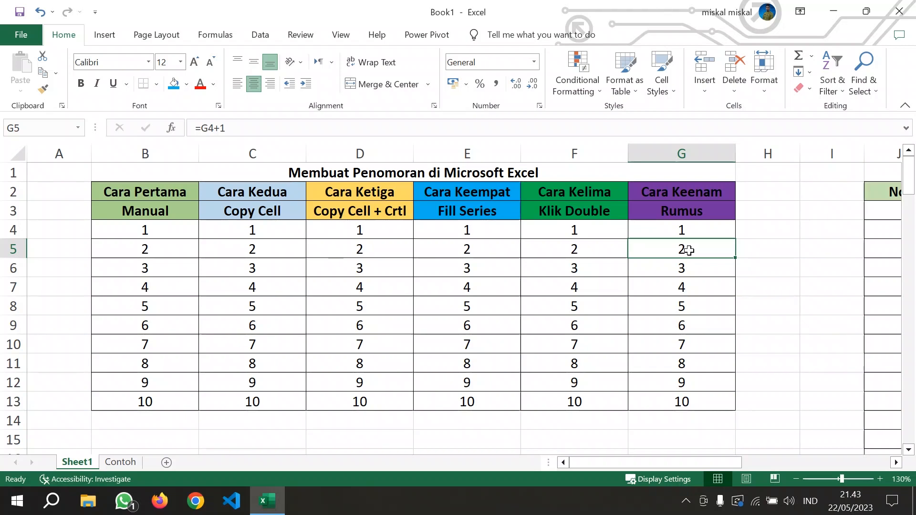
pyautogui.click(713, 328)
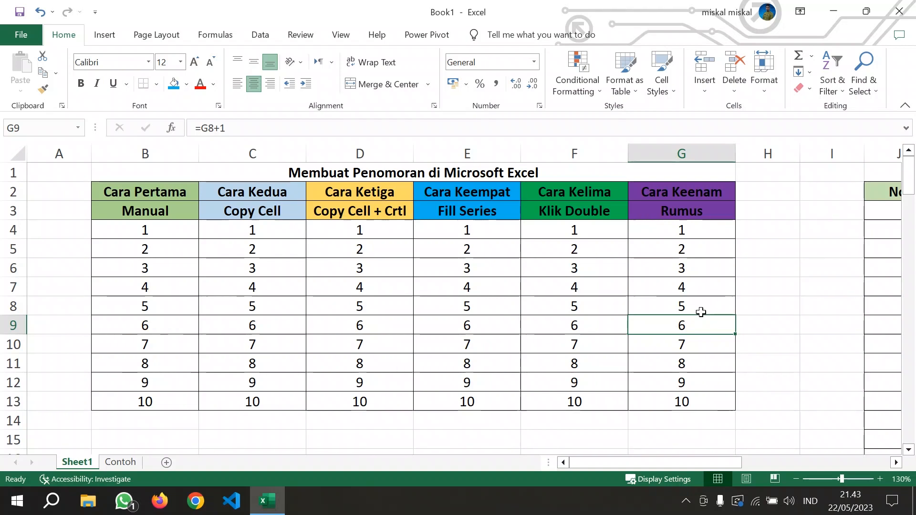
pyautogui.click(692, 292)
# Enter 1 in J3 and 2 in J4 in the No. column of the LATIHAN PENOMORAN DI EXCEL table.
pyautogui.moveTo(692, 464); pyautogui.dragTo(789, 466)
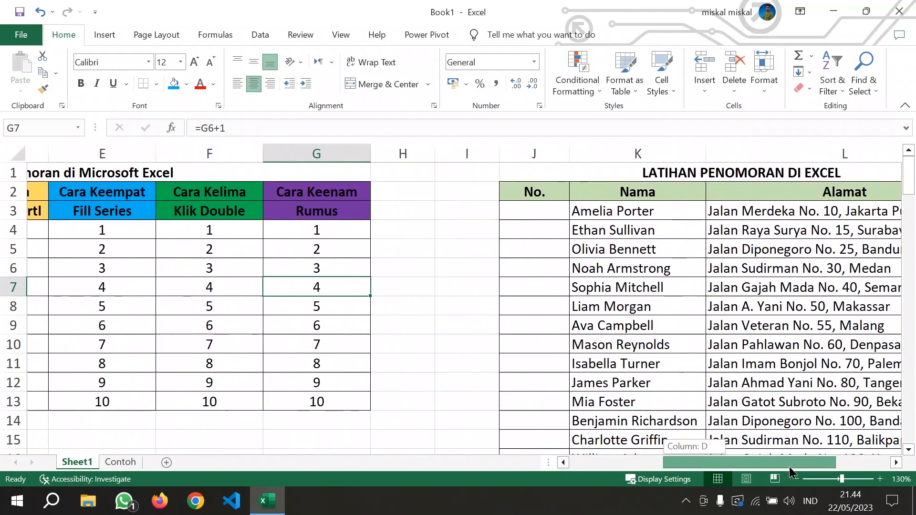
pyautogui.scroll(-3, 763, 337)
pyautogui.scroll(3, 763, 337)
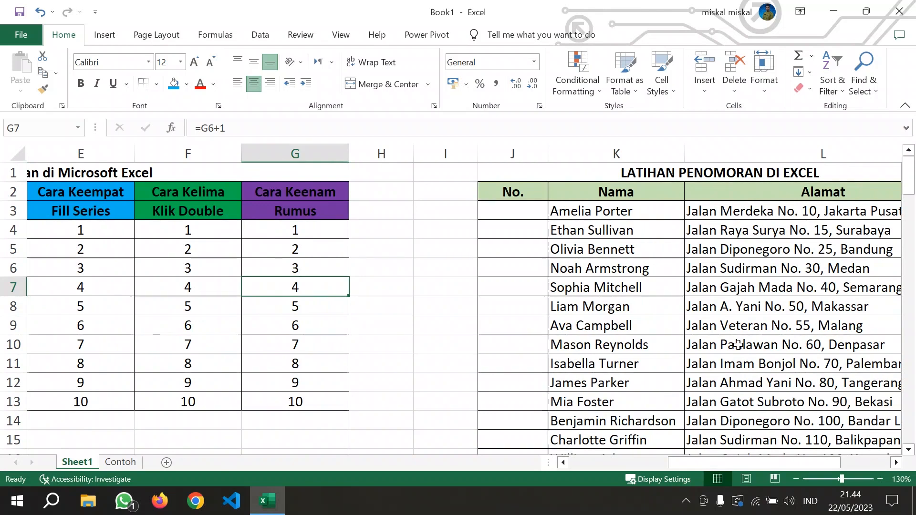
pyautogui.click(516, 213)
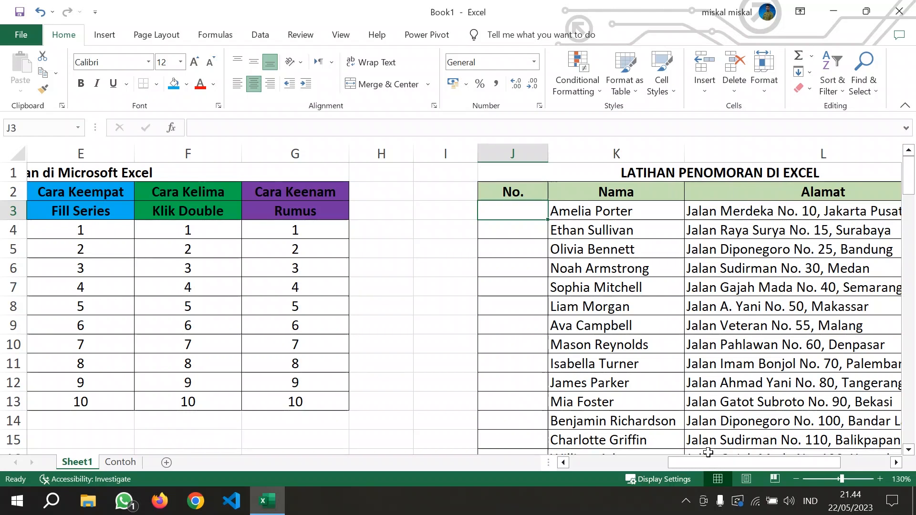
pyautogui.moveTo(711, 460); pyautogui.dragTo(657, 459)
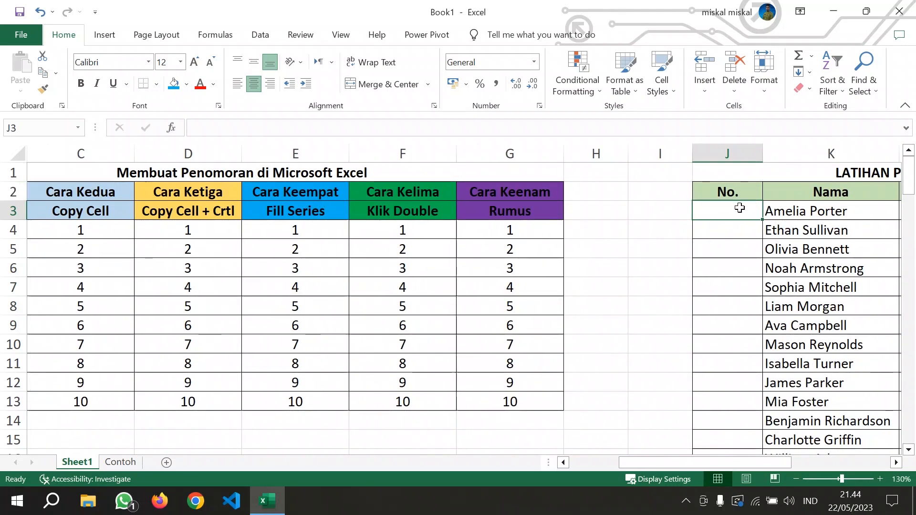
pyautogui.write('1')
pyautogui.press('Return')
pyautogui.write('2')
pyautogui.press('Return')
# Try to extend the series from J3:J4 manually down the No. column, and undo the fill.
pyautogui.moveTo(739, 208); pyautogui.dragTo(754, 294)
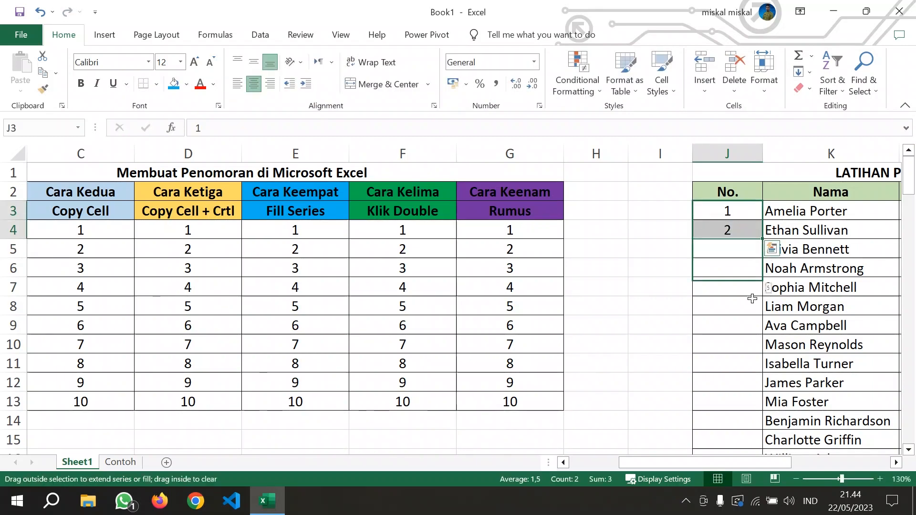
pyautogui.moveTo(744, 381); pyautogui.dragTo(762, 220)
pyautogui.scroll(6, 744, 280)
pyautogui.hotkey('ctrl', 'z')
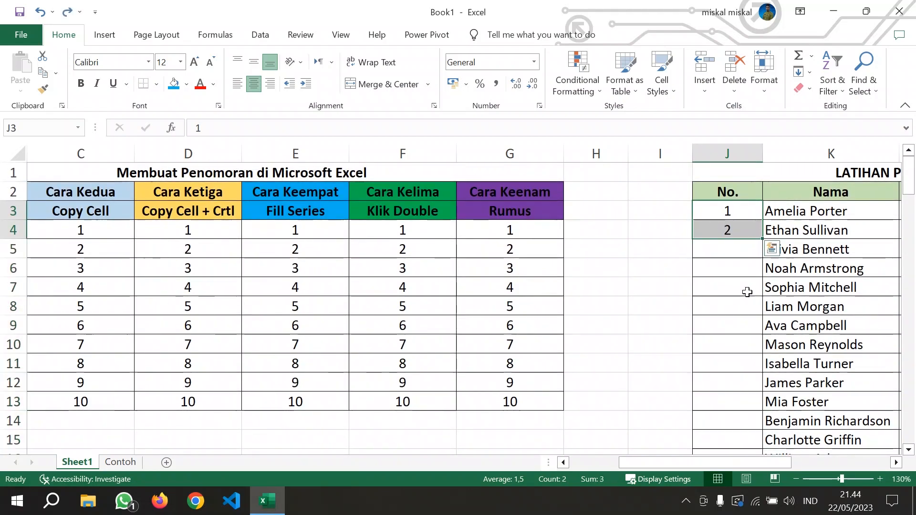
# Auto-fill the series from J3:J4 down to the last row of the name list and check the numbering.
pyautogui.moveTo(740, 215); pyautogui.dragTo(740, 230)
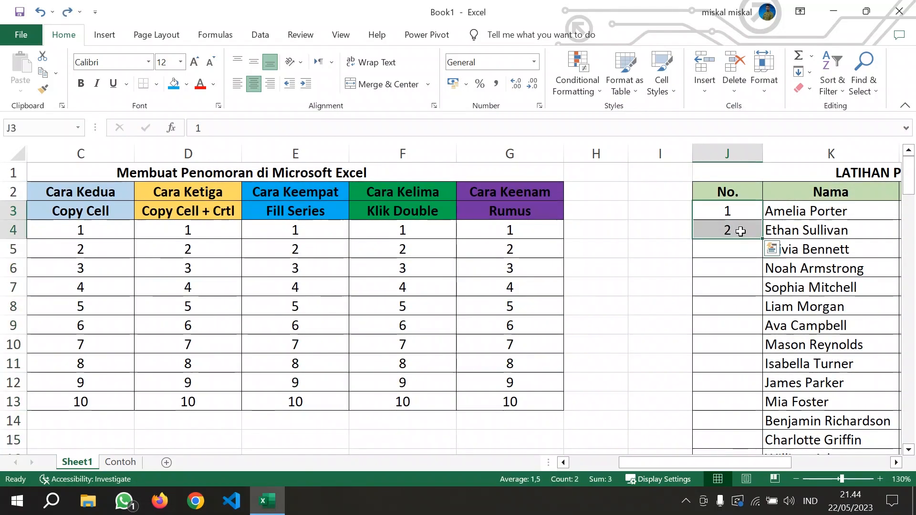
pyautogui.doubleClick(762, 239)
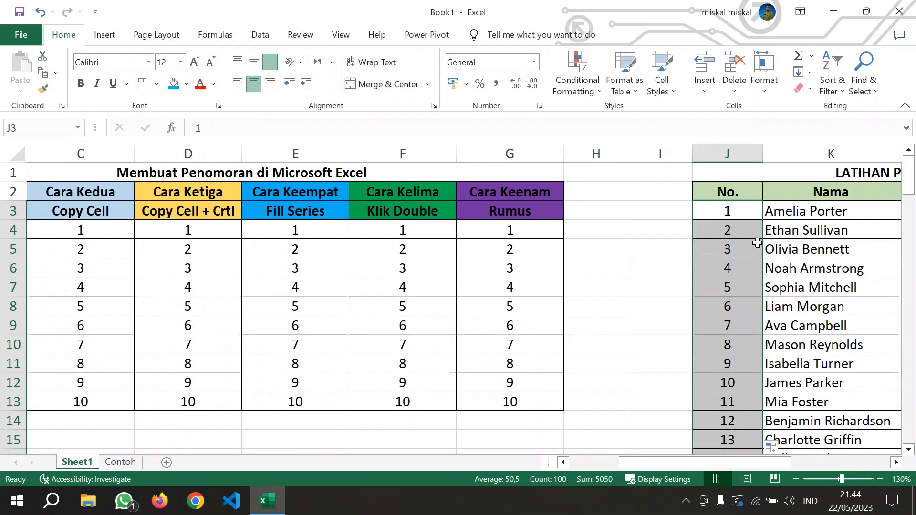
pyautogui.scroll(-19, 728, 286)
pyautogui.scroll(-17, 727, 286)
pyautogui.scroll(17, 727, 284)
pyautogui.scroll(19, 725, 280)
# Undo the automatic fill below J4 in the No. column.
pyautogui.hotkey('ctrl', 'z')
pyautogui.hotkey('ctrl', 'z')
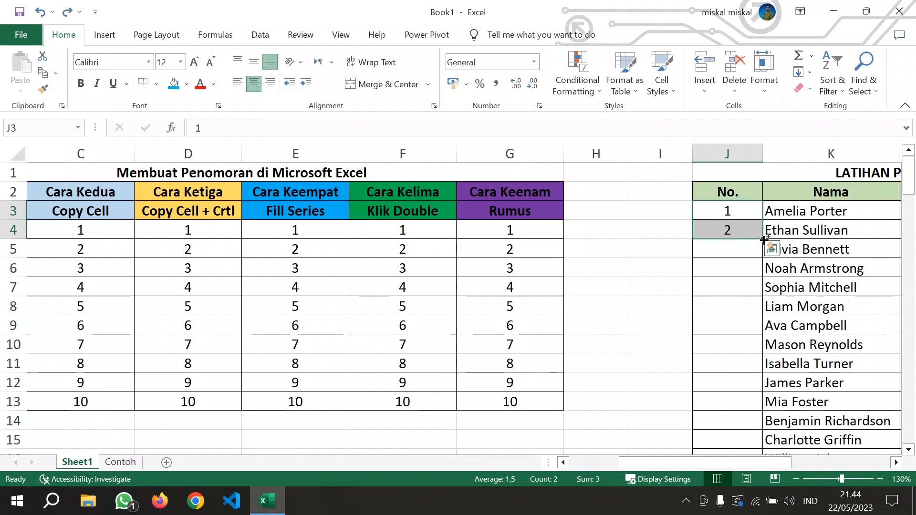
pyautogui.click(724, 272)
pyautogui.click(520, 242)
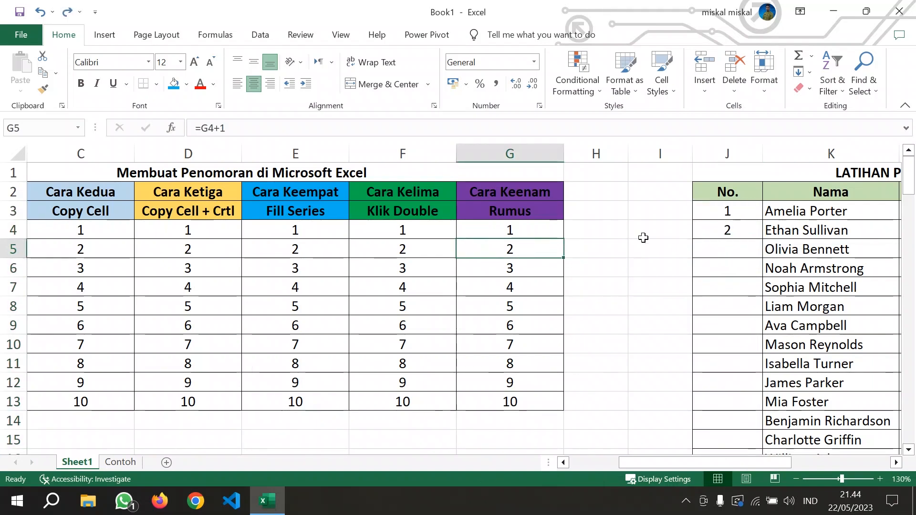
# Enter the formula =J3+1 in J4 and auto-fill it down the No. column to the end of the name list.
pyautogui.click(718, 230)
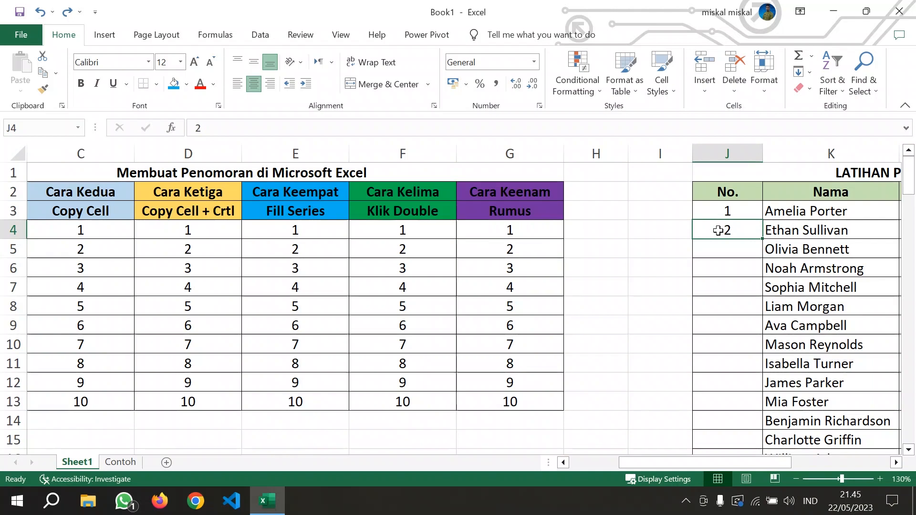
pyautogui.write('=')
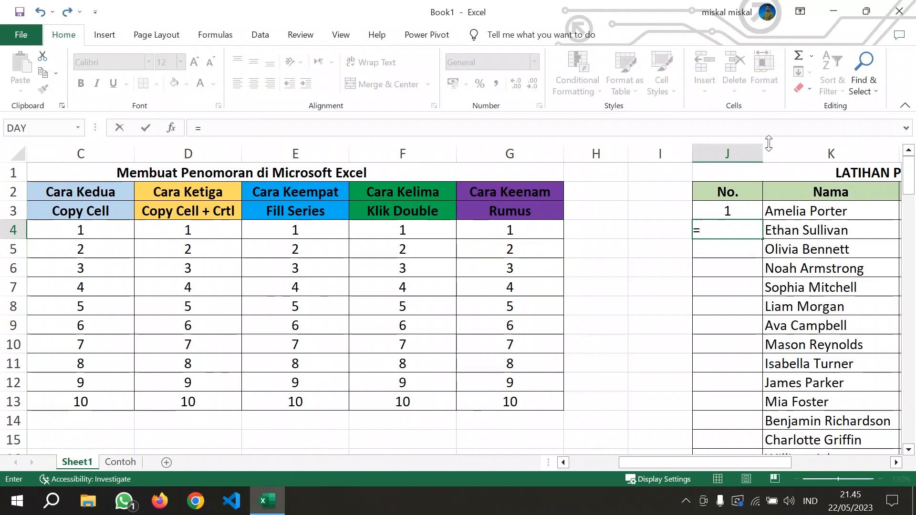
pyautogui.click(751, 210)
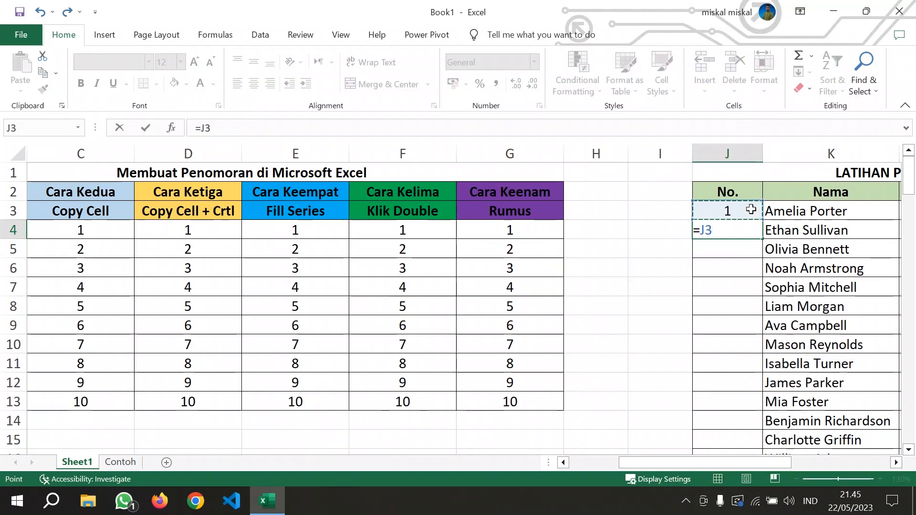
pyautogui.write('+1')
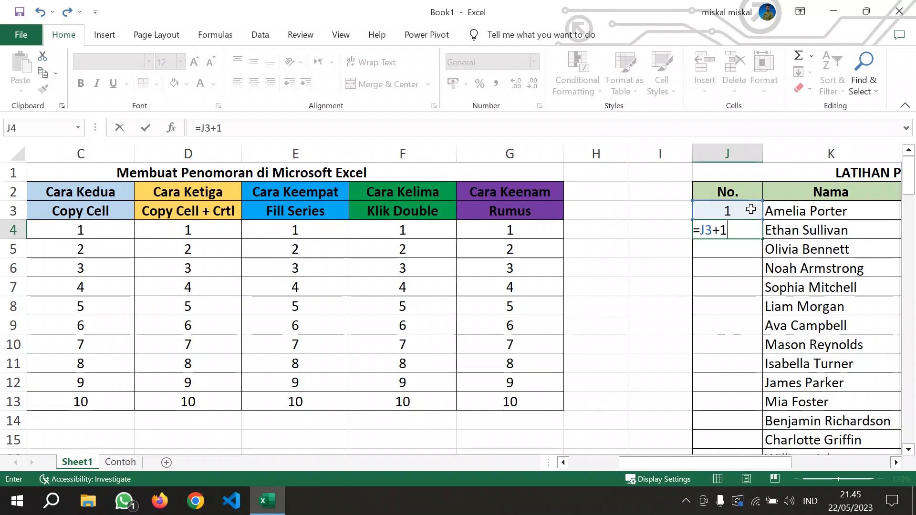
pyautogui.press('Return')
pyautogui.click(758, 232)
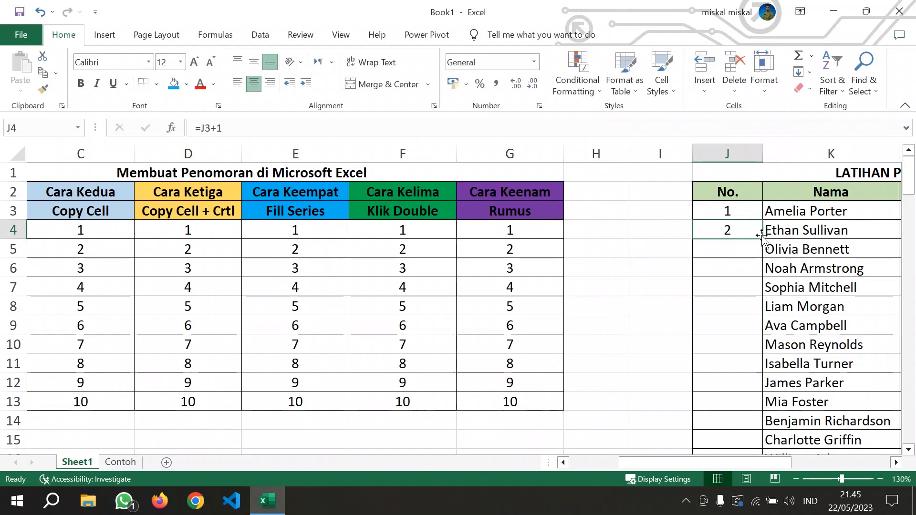
pyautogui.doubleClick(763, 239)
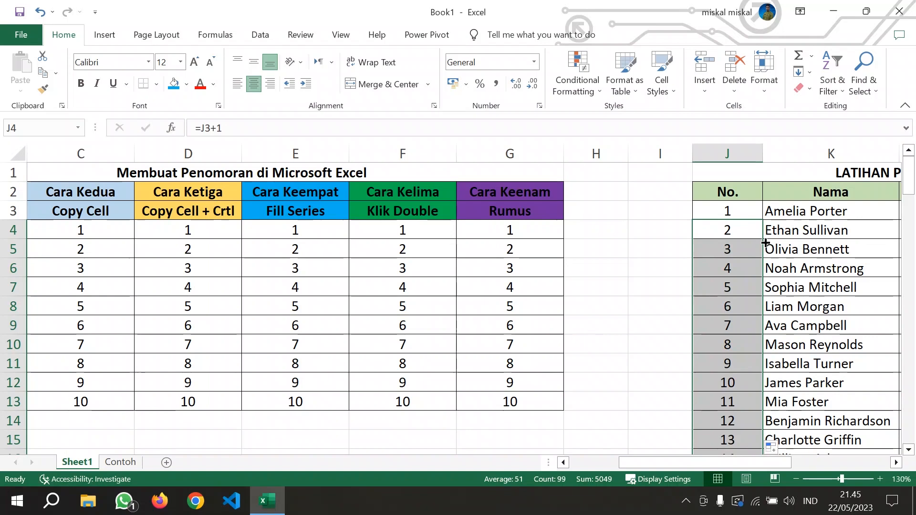
# Delete cells J22:L22, the formula-numbered entry 20, shifting the cells below up.
pyautogui.scroll(-5, 763, 370)
pyautogui.moveTo(771, 462); pyautogui.dragTo(865, 462)
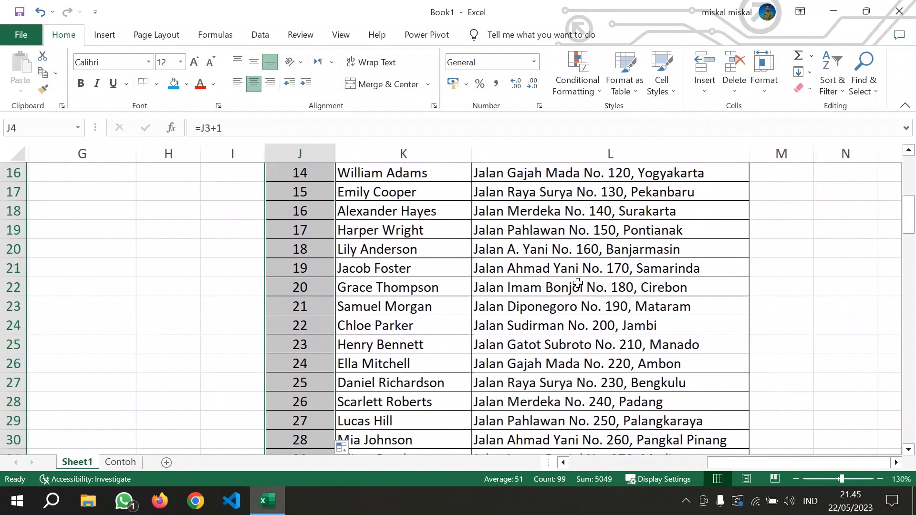
pyautogui.moveTo(301, 284); pyautogui.dragTo(623, 290)
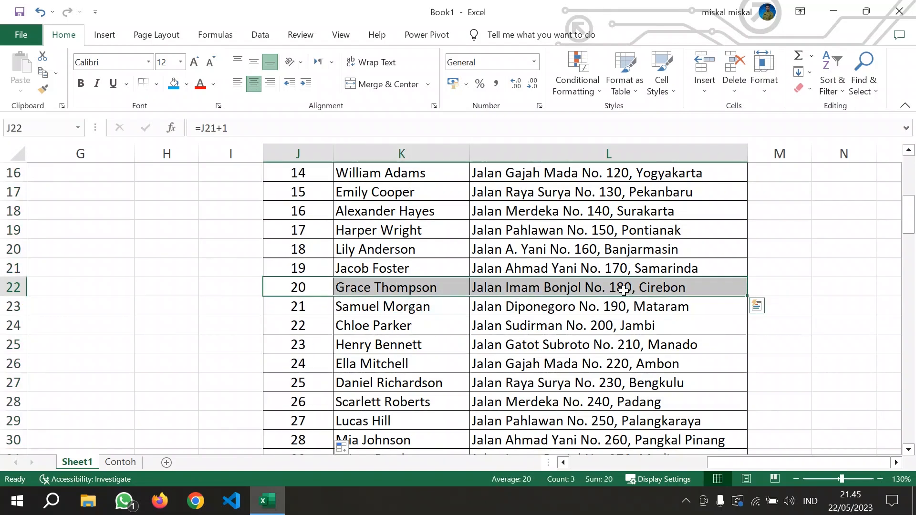
pyautogui.rightClick(624, 290)
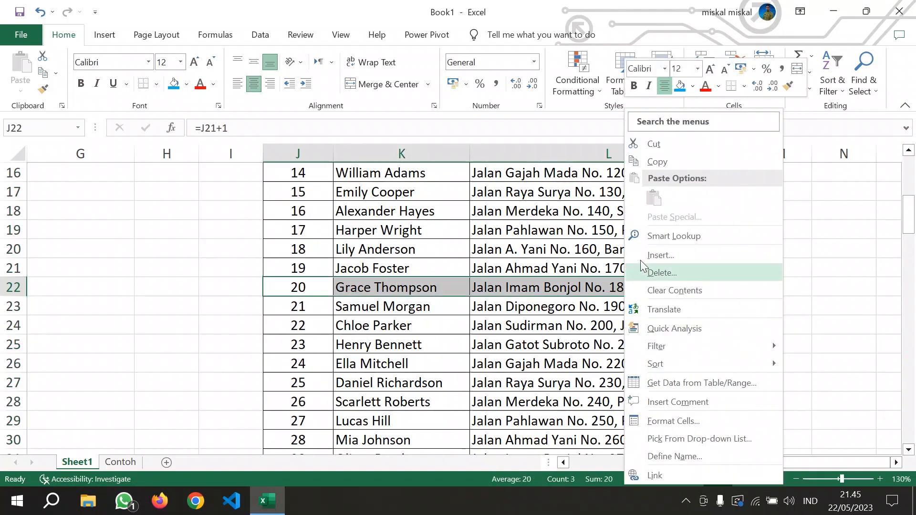
pyautogui.click(663, 274)
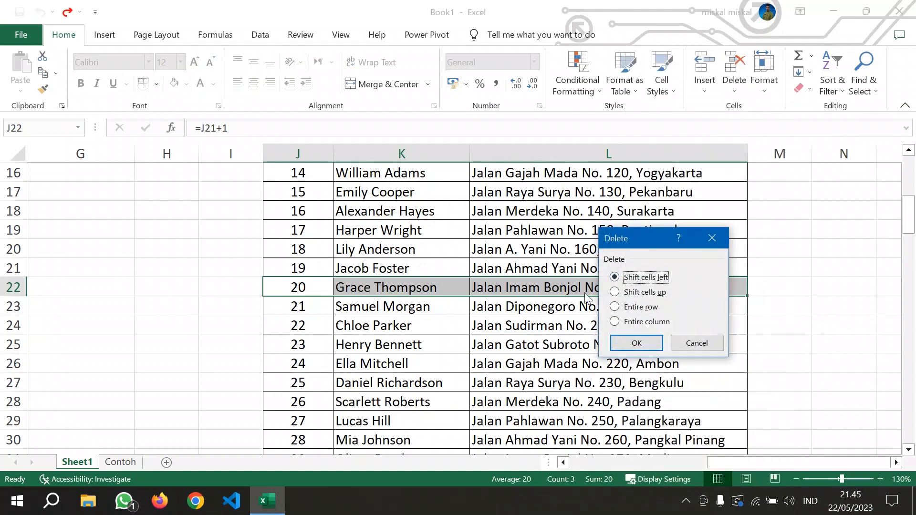
pyautogui.click(642, 344)
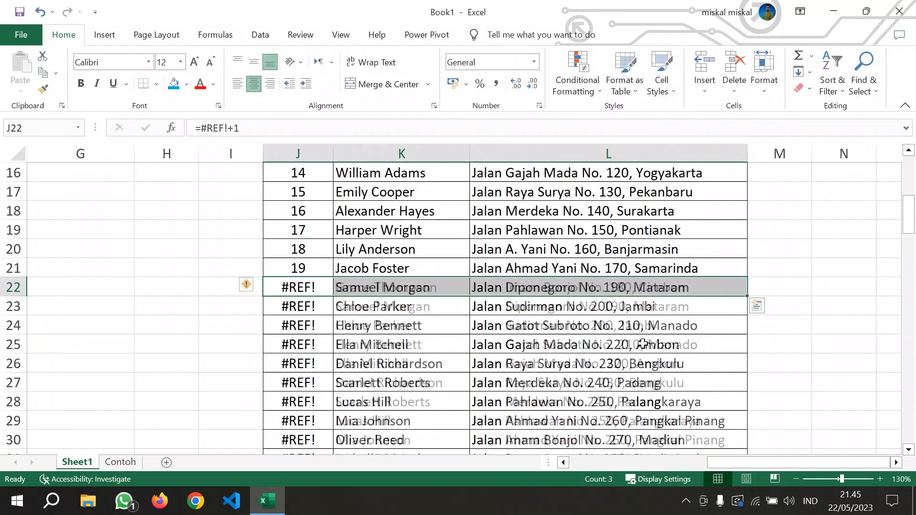
# Examine the formula results in the No. column from row 22 down, and undo the deletion of J22:L22.
pyautogui.click(301, 347)
pyautogui.scroll(-18, 301, 347)
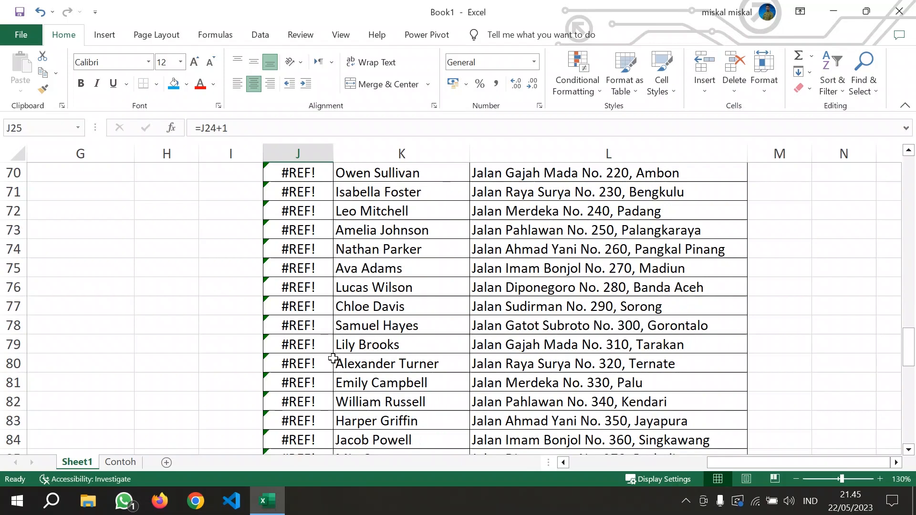
pyautogui.scroll(13, 332, 359)
pyautogui.scroll(5, 333, 359)
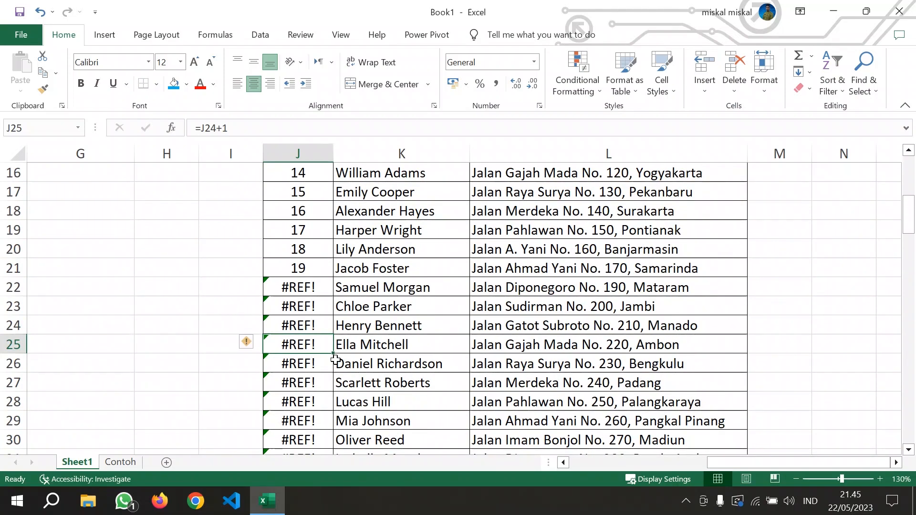
pyautogui.scroll(-2, 428, 398)
pyautogui.scroll(2, 428, 401)
pyautogui.click(314, 286)
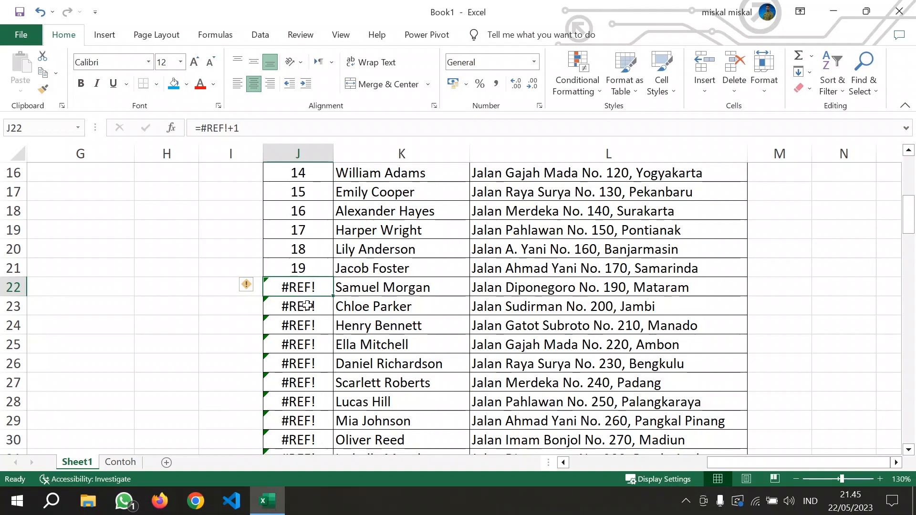
pyautogui.scroll(-10, 425, 300)
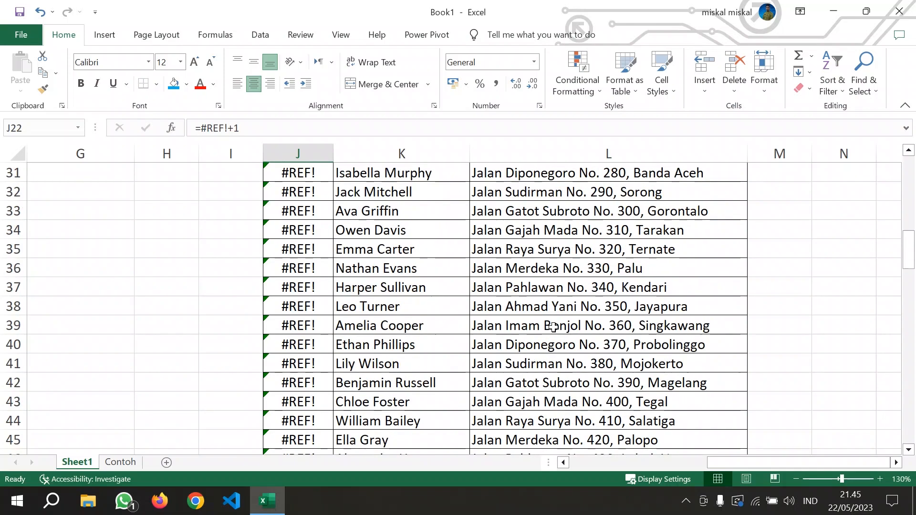
pyautogui.scroll(10, 552, 327)
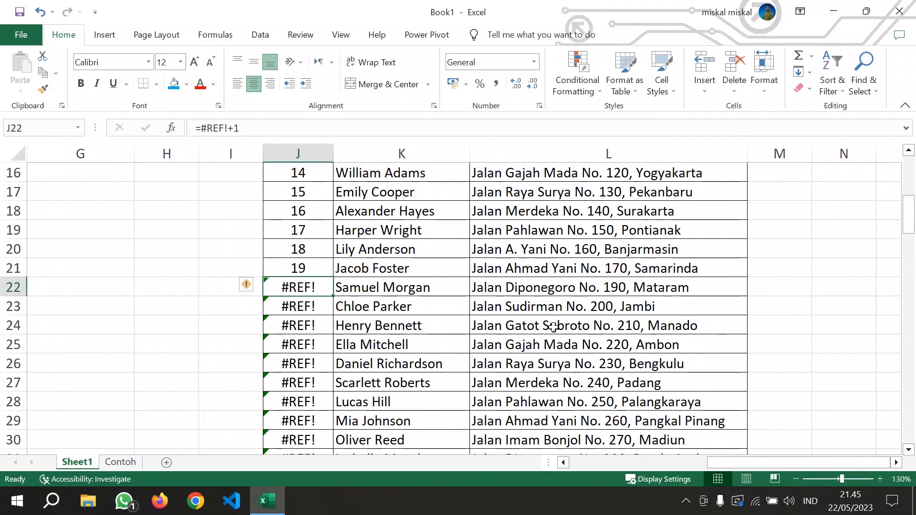
pyautogui.scroll(2, 552, 327)
pyautogui.scroll(-1, 437, 363)
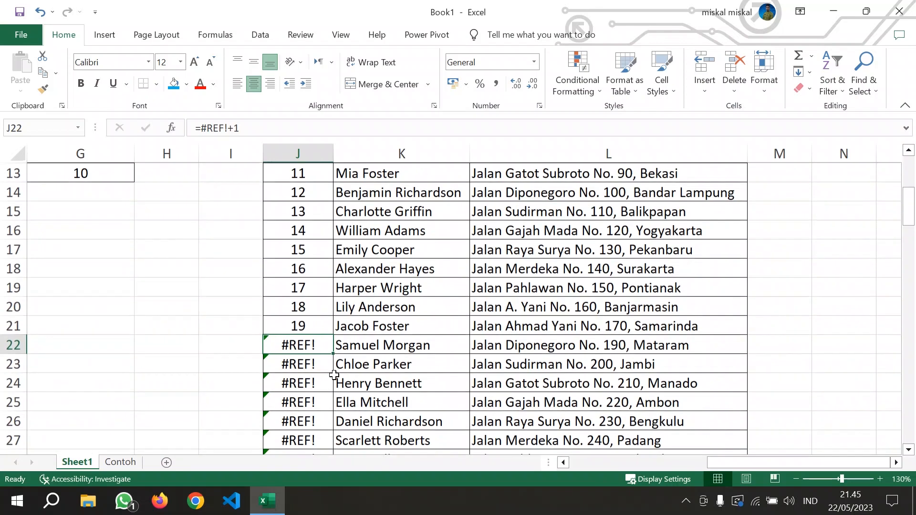
pyautogui.hotkey('ctrl', 'z')
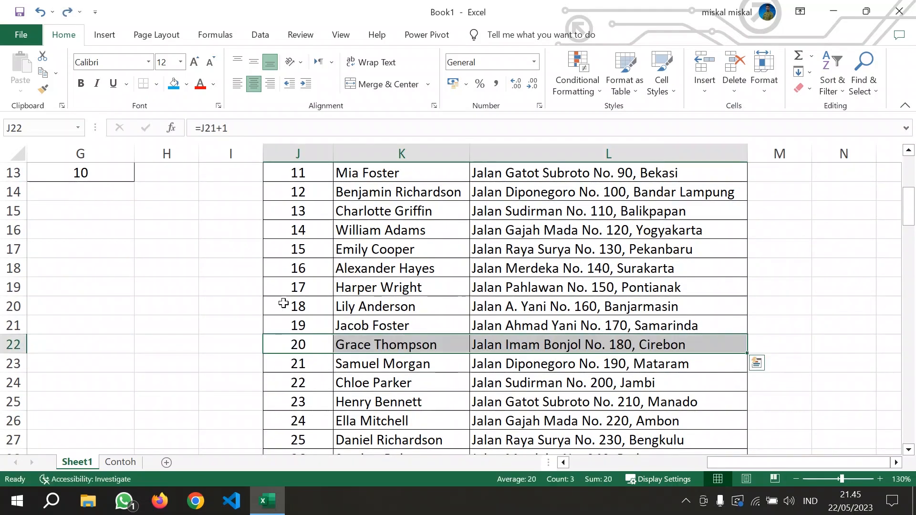
# Replace the formula in J4 with the plain number 2 and auto-fill the series from J3:J4 down the No. column.
pyautogui.scroll(4, 283, 304)
pyautogui.click(315, 232)
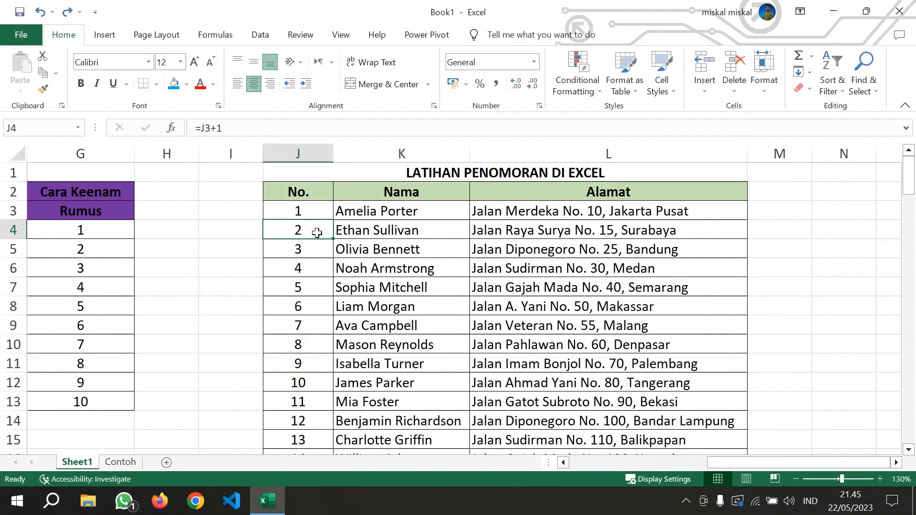
pyautogui.press('Down')
pyautogui.moveTo(321, 207); pyautogui.dragTo(324, 228)
pyautogui.doubleClick(333, 236)
pyautogui.click(301, 305)
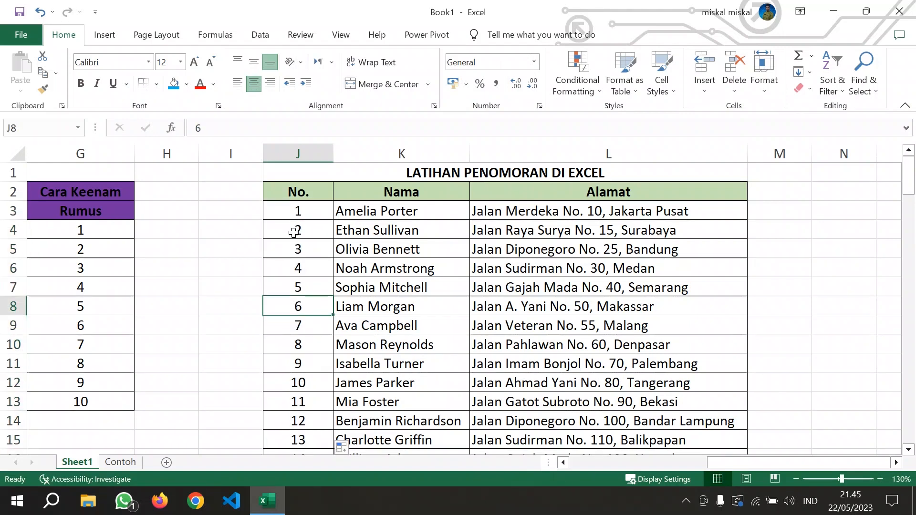
# Delete cells J22:L22 of the plainly numbered list with the Shift cells up option.
pyautogui.scroll(-5, 294, 232)
pyautogui.click(319, 270)
pyautogui.moveTo(322, 284); pyautogui.dragTo(561, 288)
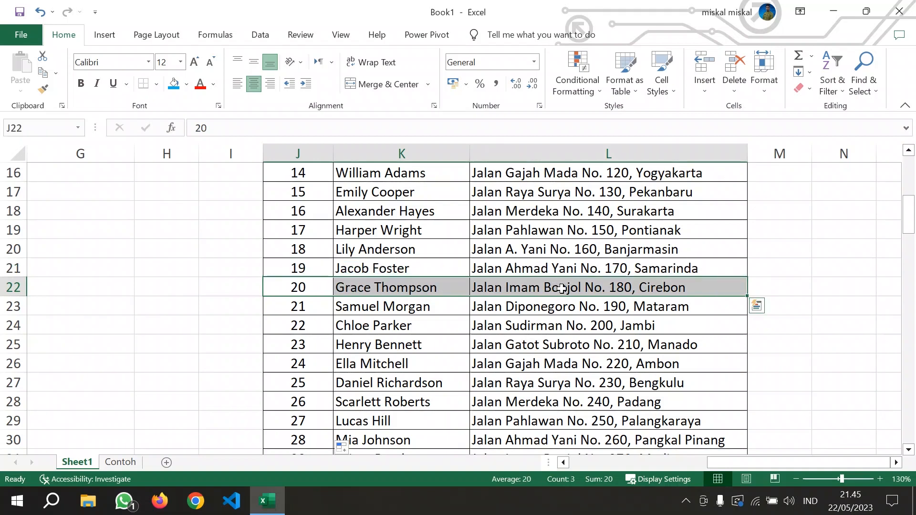
pyautogui.rightClick(561, 288)
pyautogui.click(608, 276)
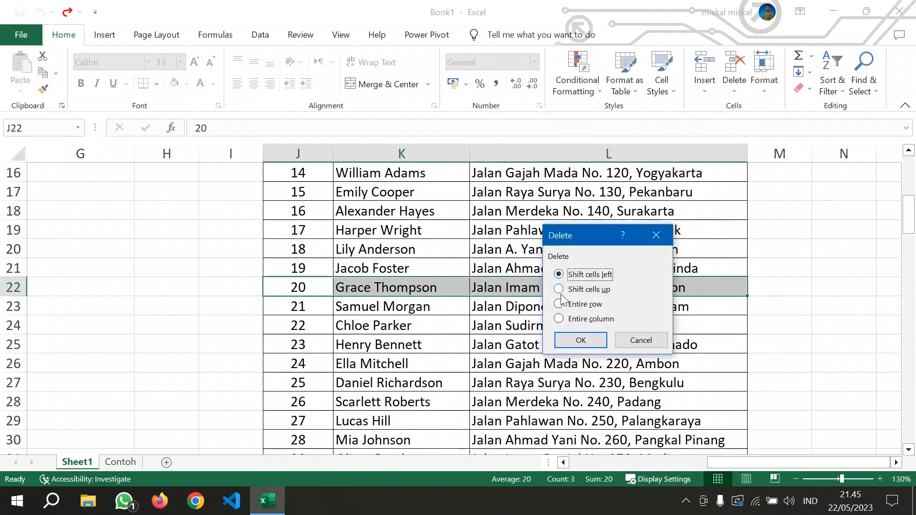
pyautogui.click(580, 290)
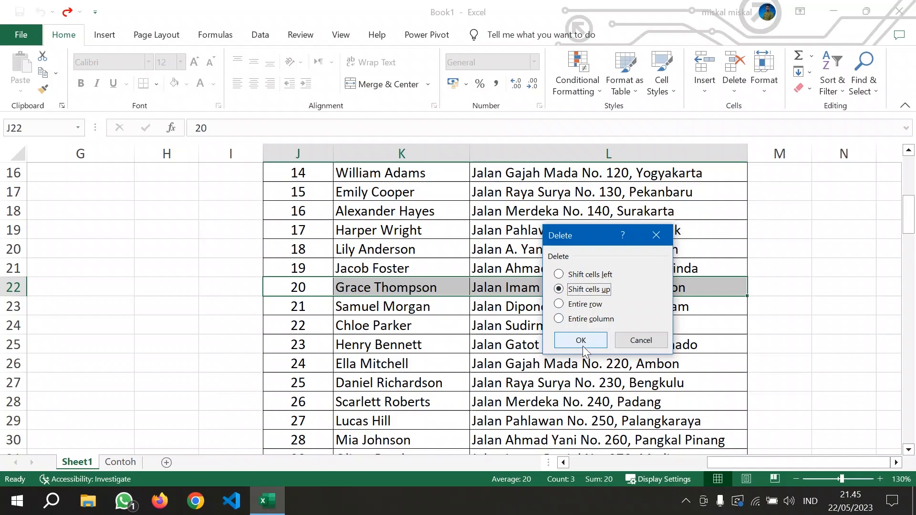
pyautogui.click(582, 339)
# Check the plain numbering in the No. column above and below the deleted row 22 entry.
pyautogui.scroll(-10, 582, 335)
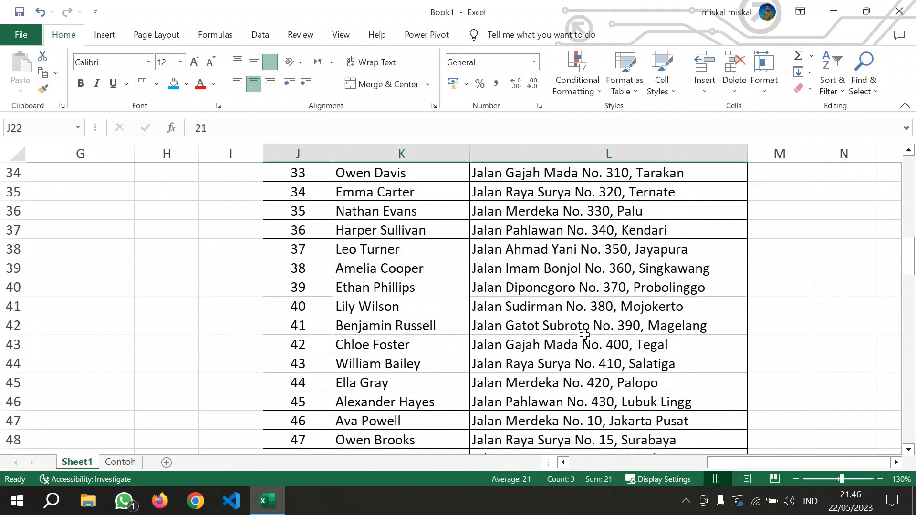
pyautogui.scroll(9, 367, 266)
pyautogui.scroll(3, 353, 315)
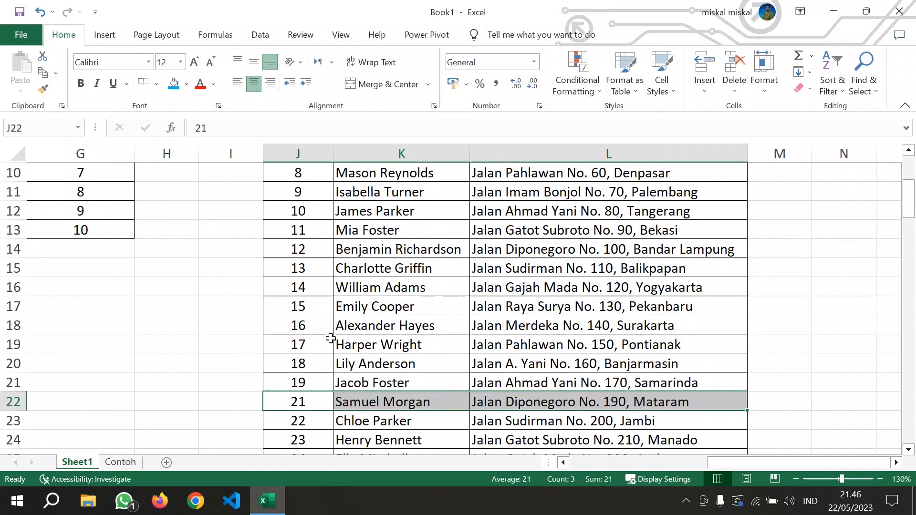
pyautogui.click(300, 360)
pyautogui.scroll(-4, 303, 376)
pyautogui.scroll(2, 310, 384)
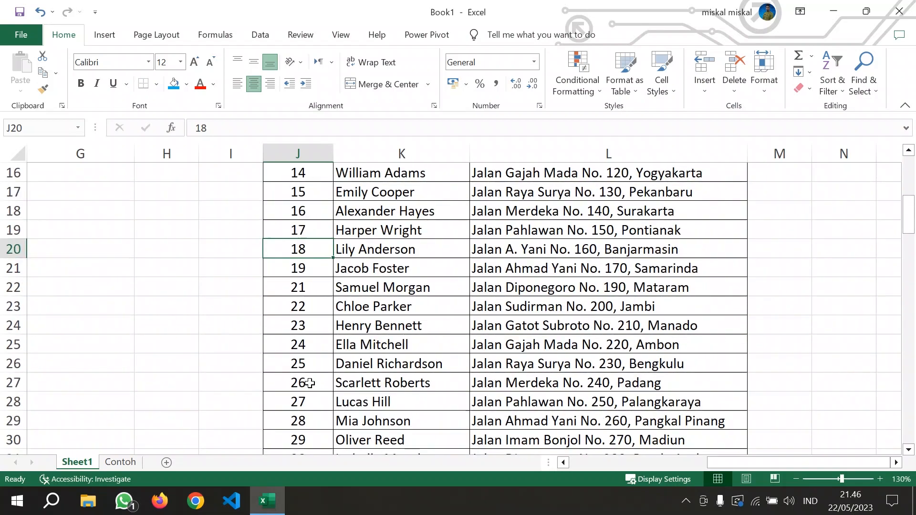
pyautogui.scroll(-8, 352, 363)
pyautogui.scroll(8, 353, 377)
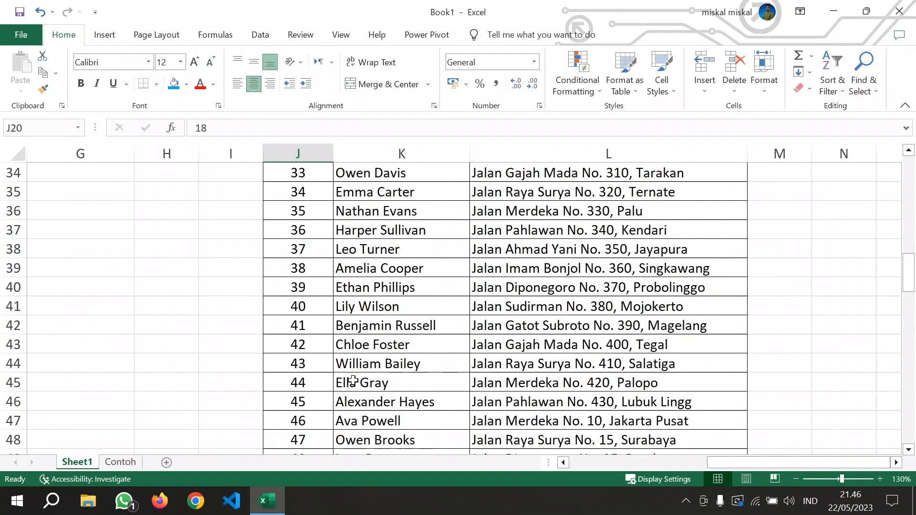
pyautogui.scroll(5, 352, 381)
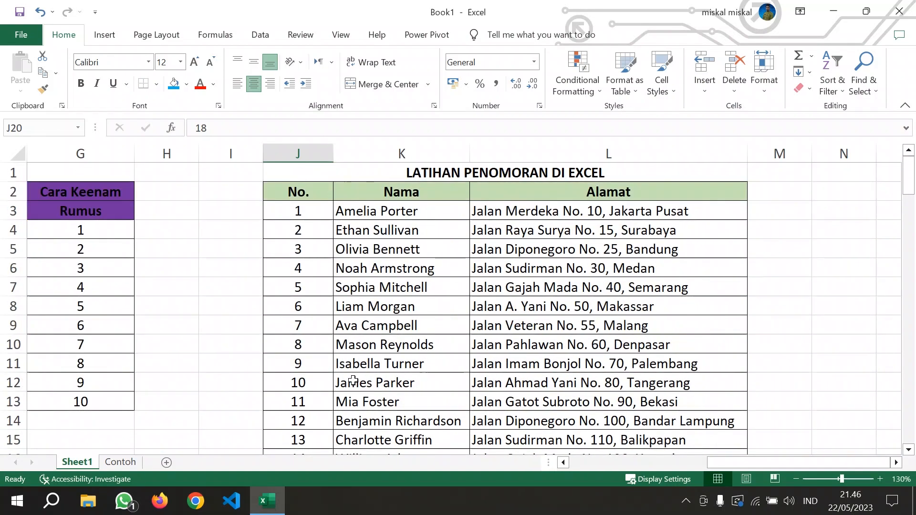
pyautogui.click(114, 281)
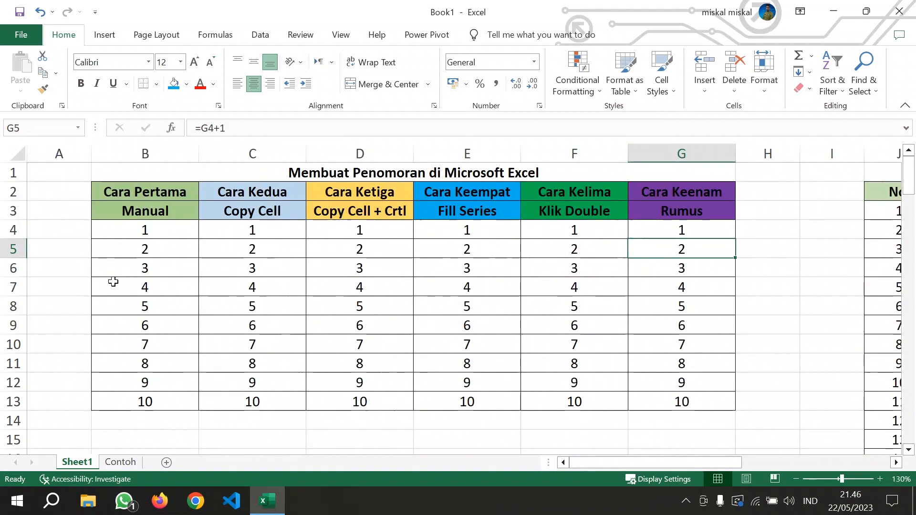
pyautogui.press('Left')
pyautogui.press('Right')
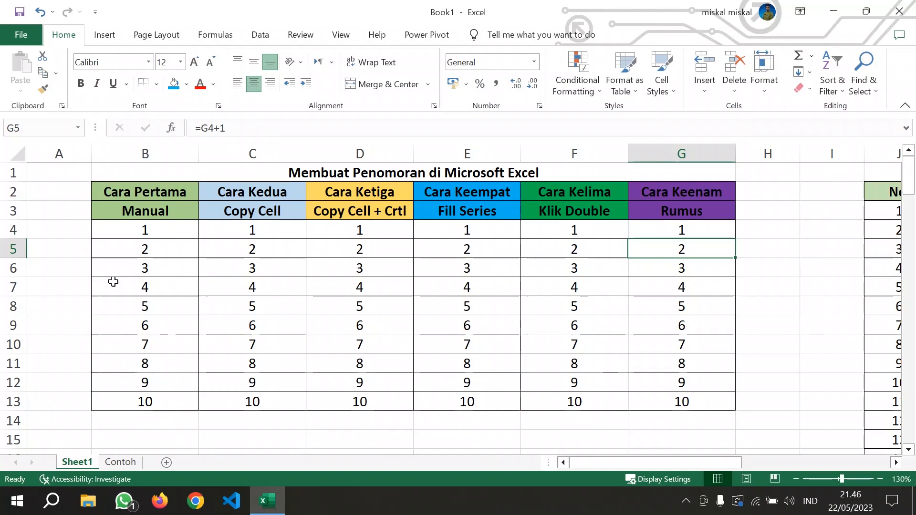
pyautogui.click(842, 365)
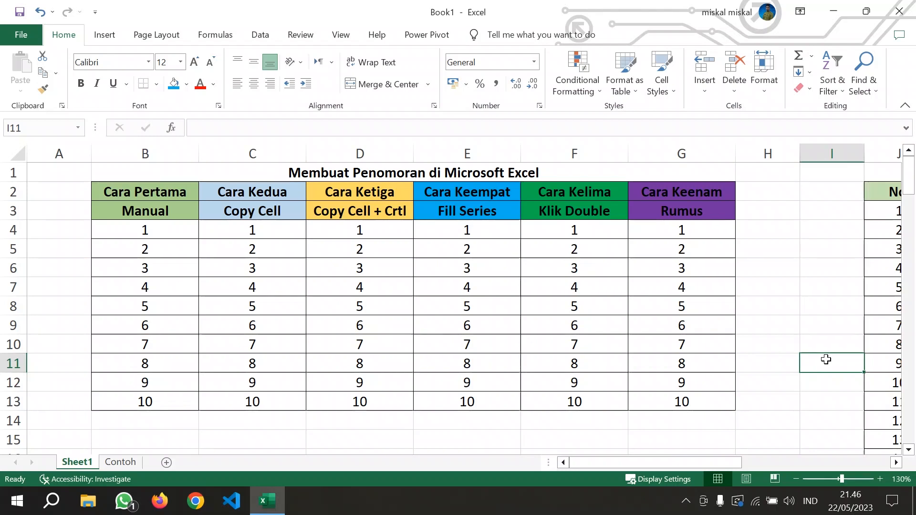